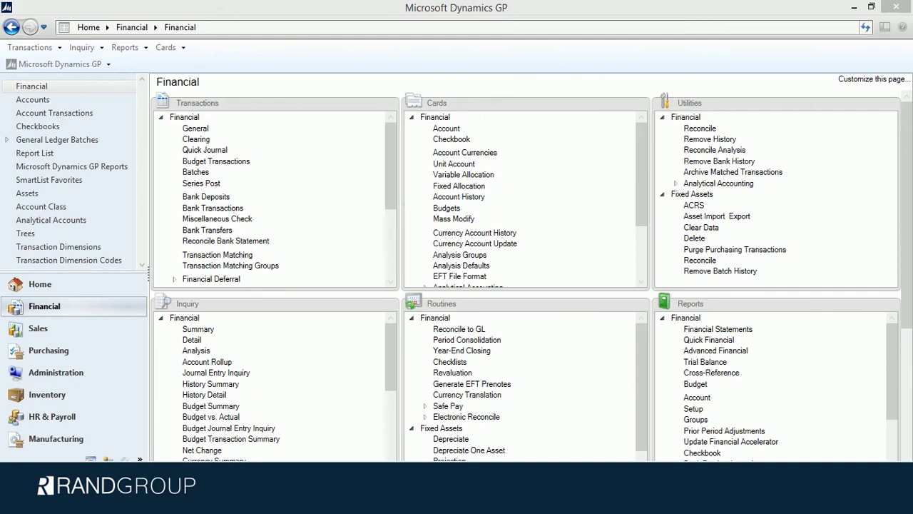
# Open the financial budgets list and start a new budget using the Budget Wizard for Excel
pyautogui.click(446, 208)
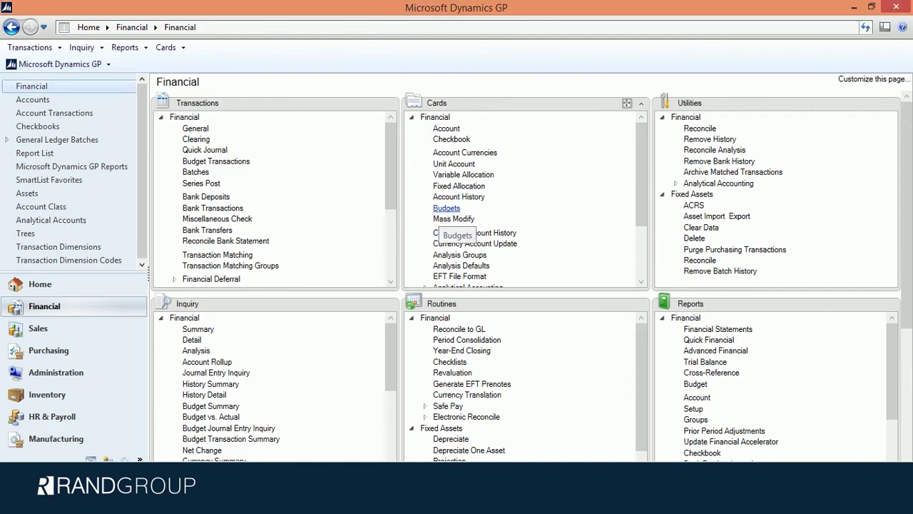
pyautogui.click(447, 208)
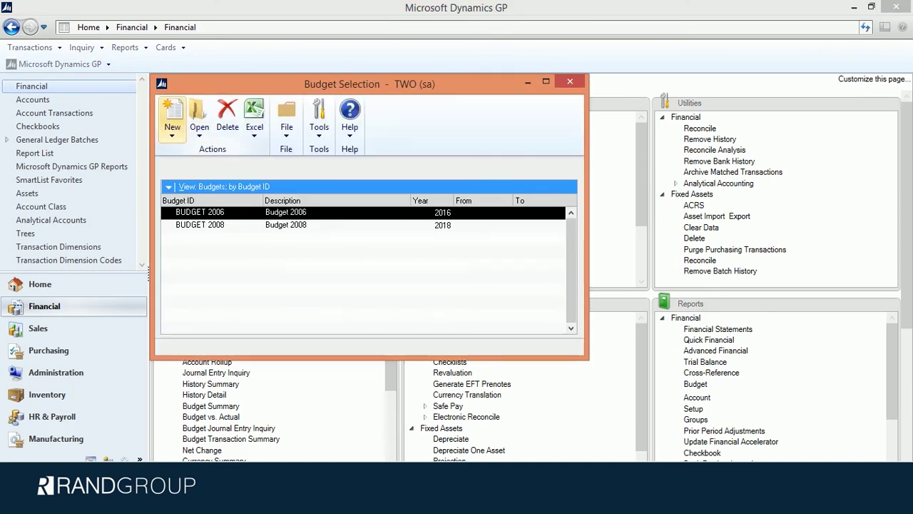
pyautogui.click(172, 121)
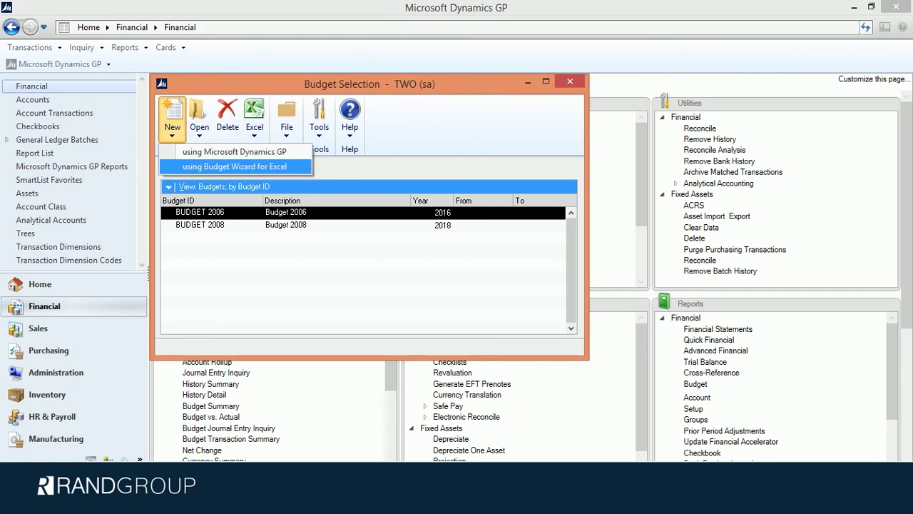
pyautogui.click(235, 167)
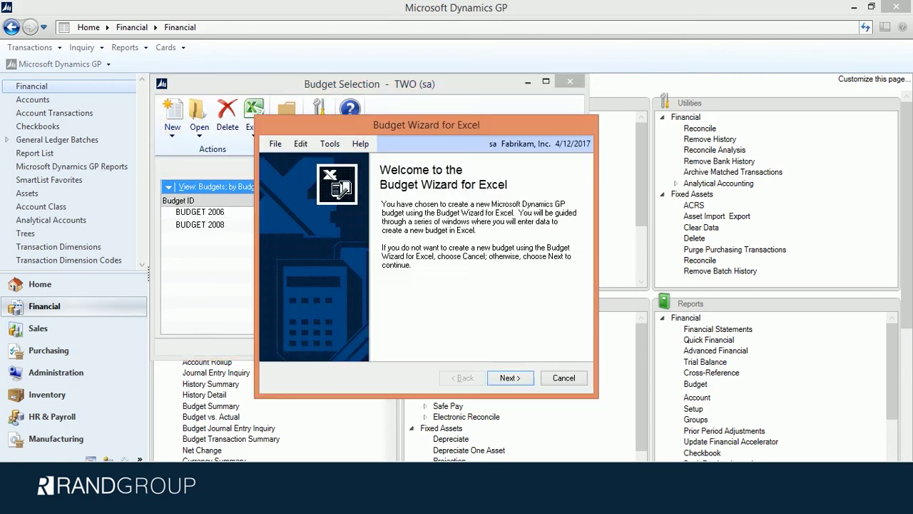
pyautogui.press('Return')
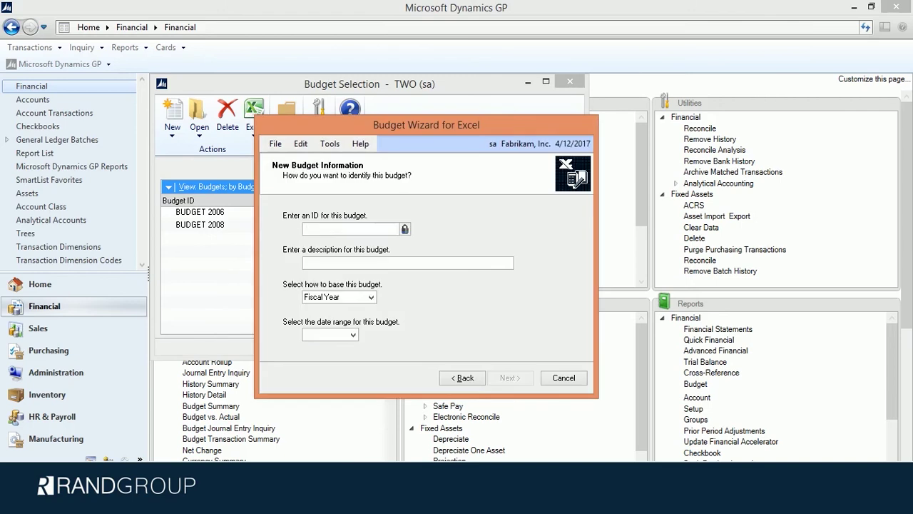
# Identify the budget with ID 2016 TEST and description 2016 Test, based on Fiscal Year 2016
pyautogui.write('2016 TES')
pyautogui.write('T')
pyautogui.write('2016 ')
pyautogui.write('Test')
pyautogui.click(371, 297)
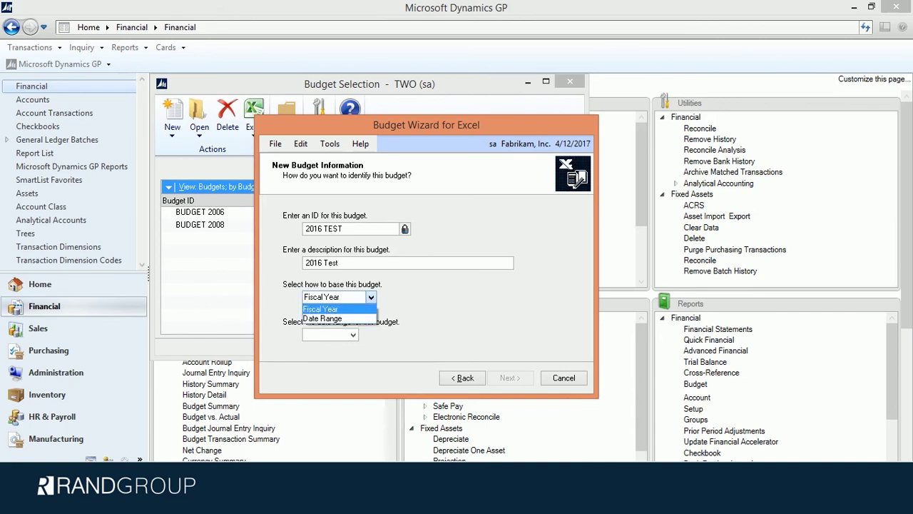
pyautogui.click(321, 308)
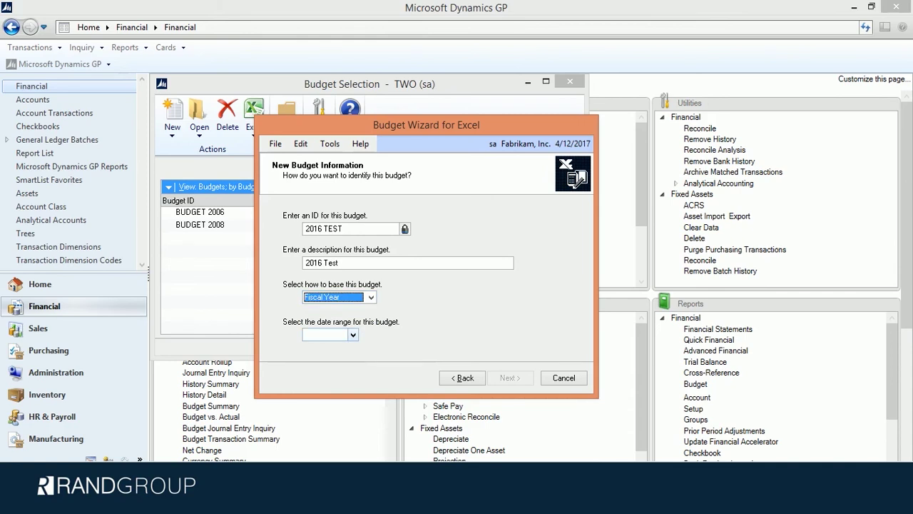
pyautogui.click(353, 334)
pyautogui.press('Return')
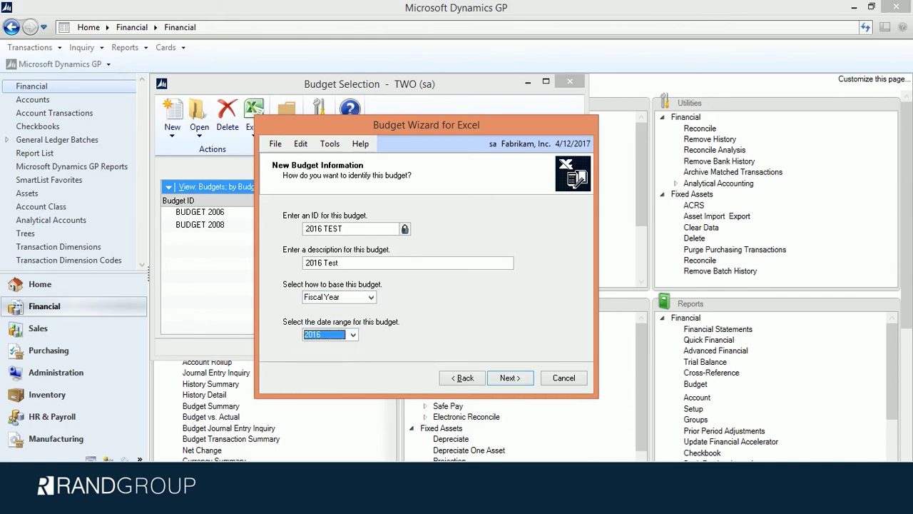
pyautogui.press('Return')
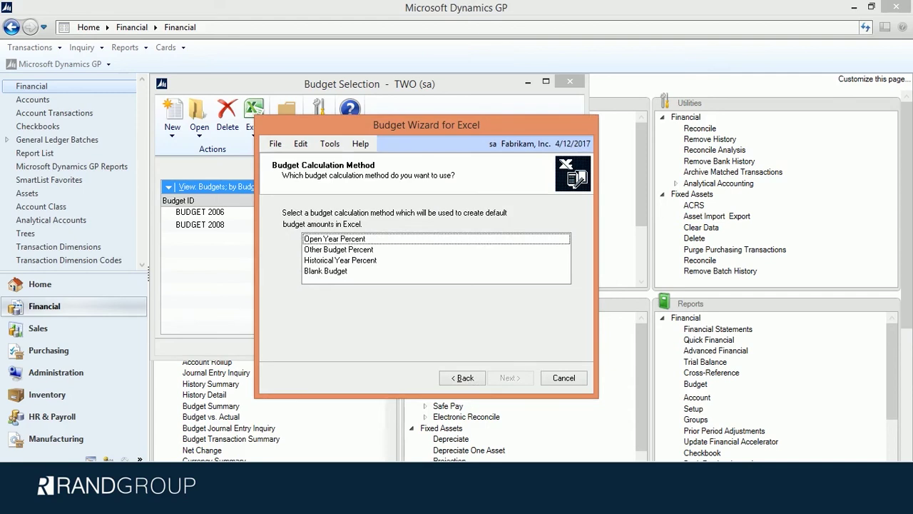
# Review the descriptions of the budget calculation methods and choose Blank Budget
pyautogui.click(335, 239)
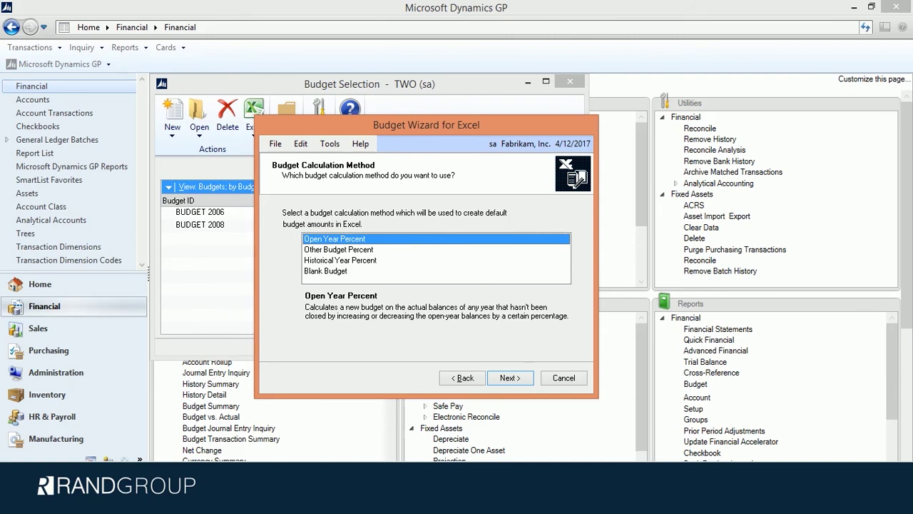
pyautogui.click(339, 249)
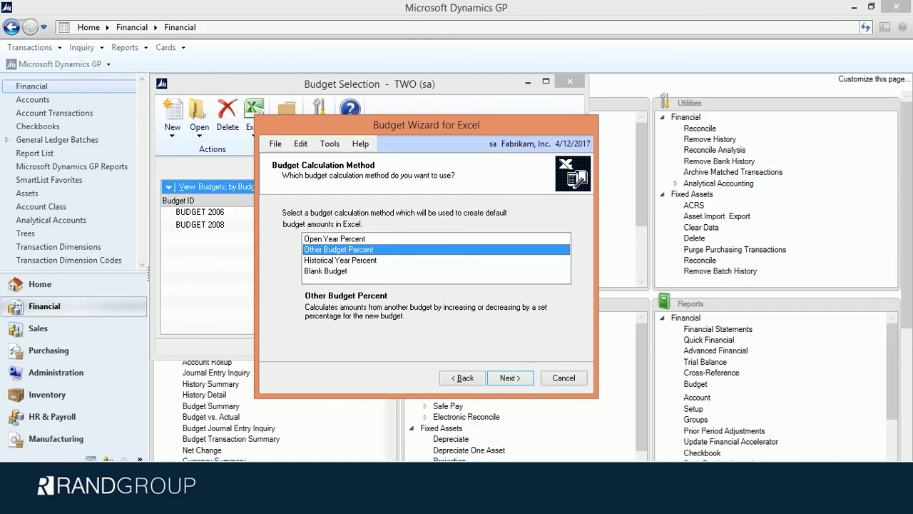
pyautogui.click(340, 260)
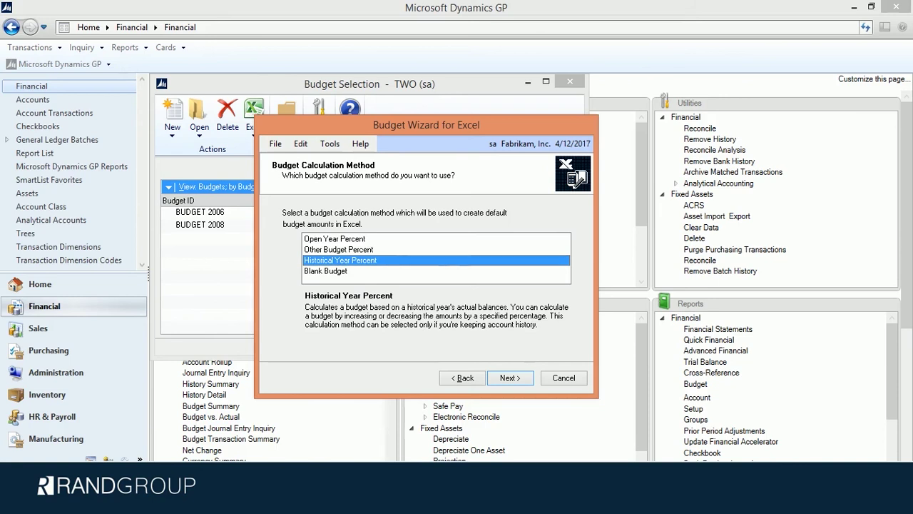
pyautogui.click(326, 271)
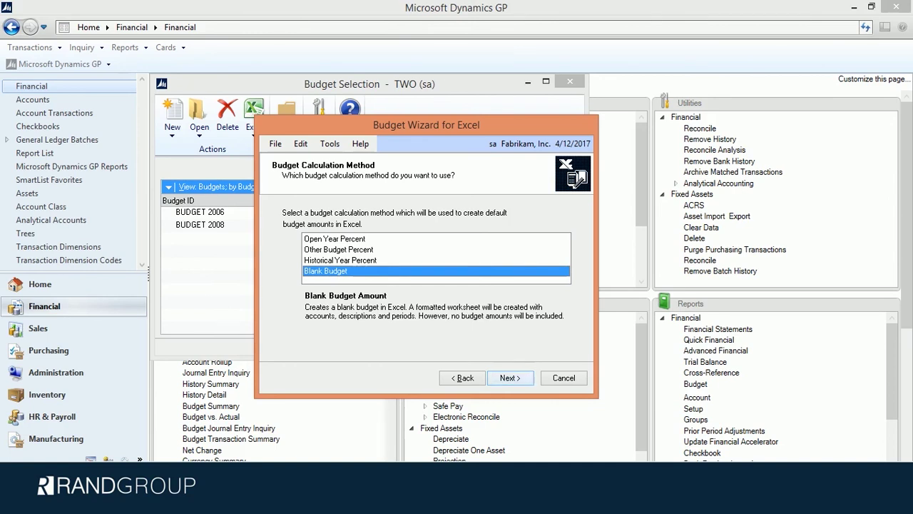
pyautogui.press('Return')
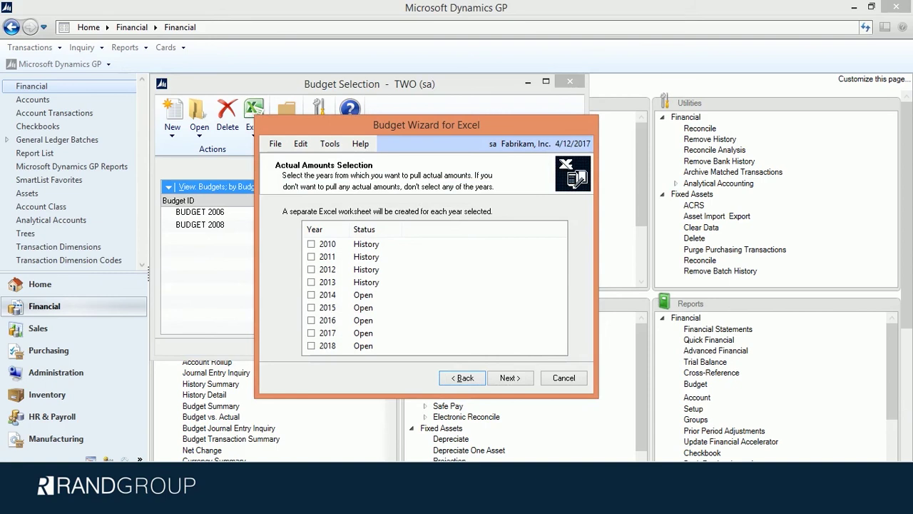
# Include actual amounts from 2015 and limit the budget to Profit & Loss accounts
pyautogui.click(311, 307)
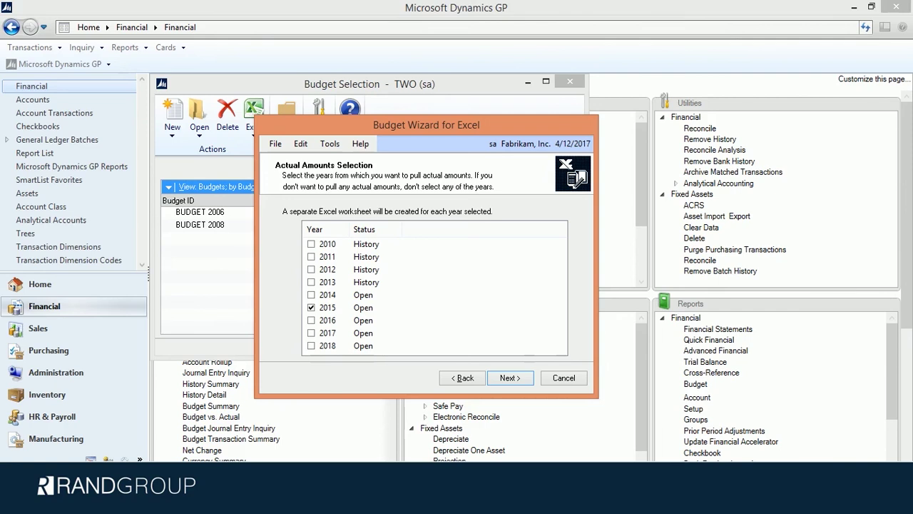
pyautogui.click(510, 378)
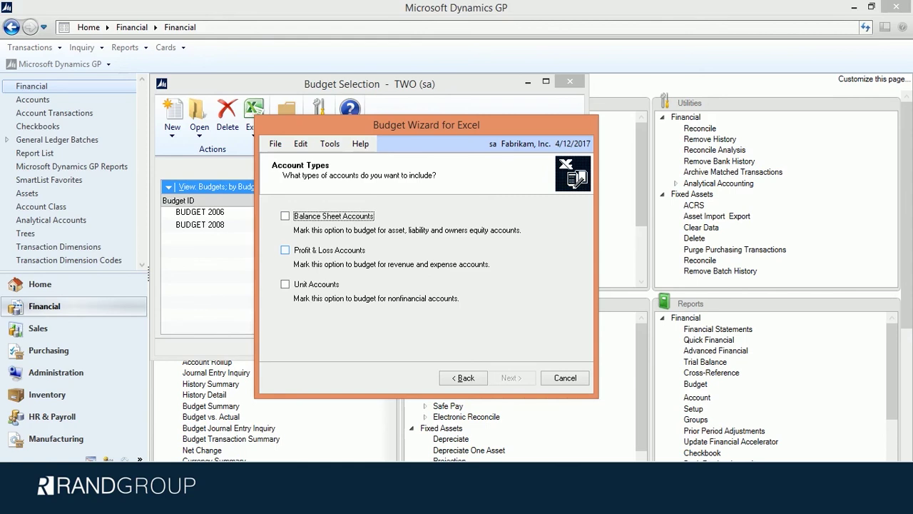
pyautogui.click(285, 250)
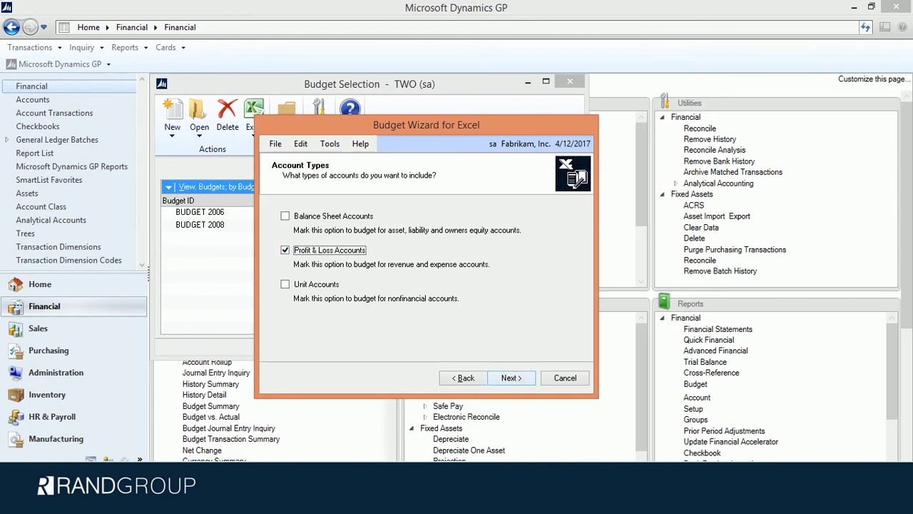
pyautogui.click(510, 377)
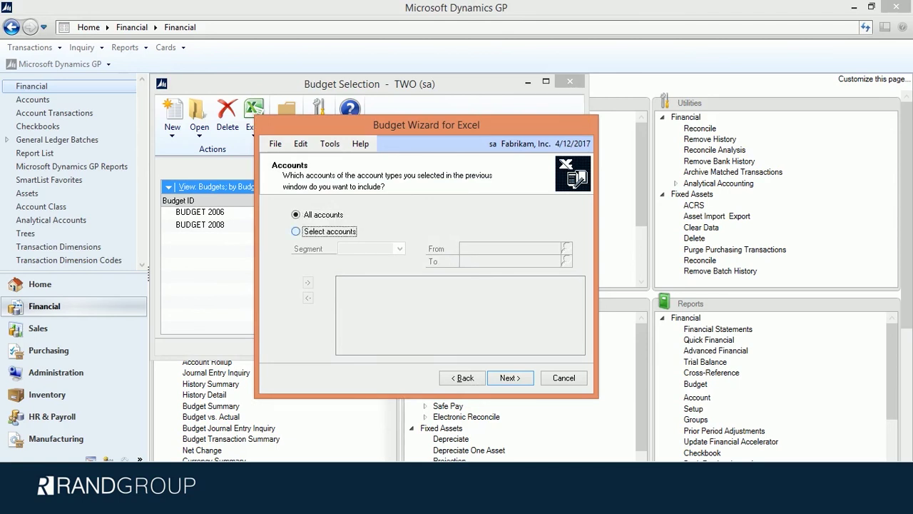
# Restrict the budget to selected accounts, using the Division segment as the criterion
pyautogui.click(295, 231)
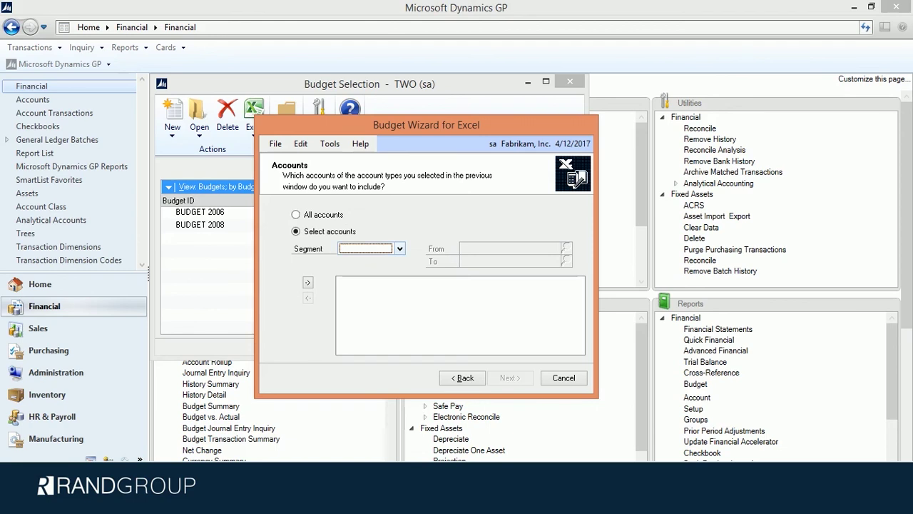
pyautogui.click(400, 248)
pyautogui.press('Down')
pyautogui.press('Down')
pyautogui.press('Down')
pyautogui.press('Up')
pyautogui.press('Up')
pyautogui.press('Return')
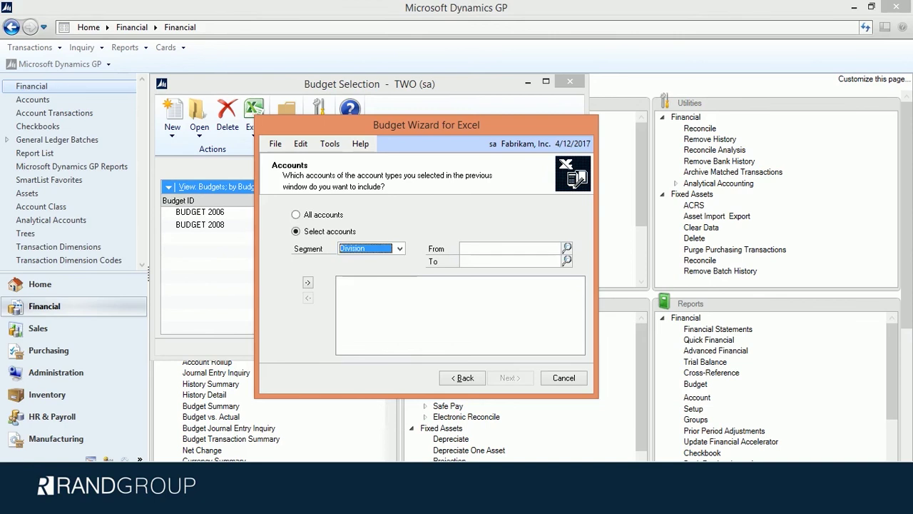
# Add a Division range from 500 (Consulting/Training) to 500 as the account restriction and continue
pyautogui.click(567, 247)
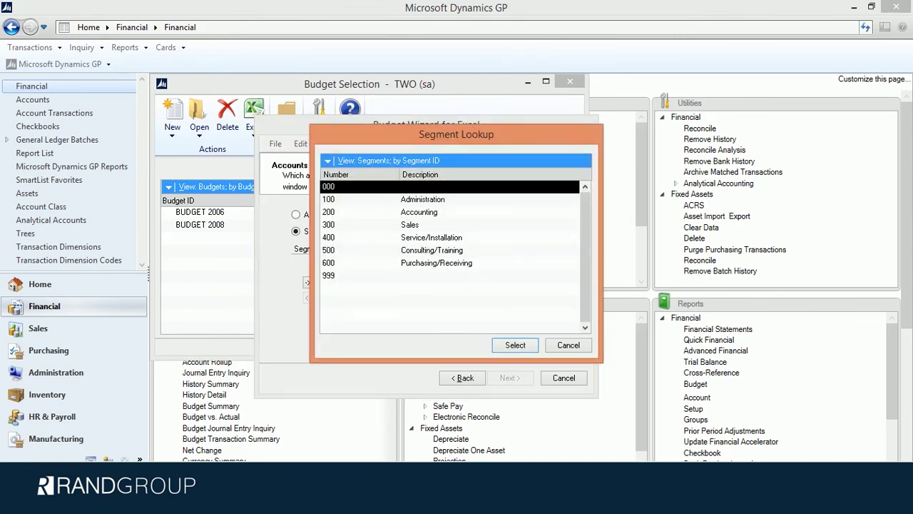
pyautogui.click(432, 250)
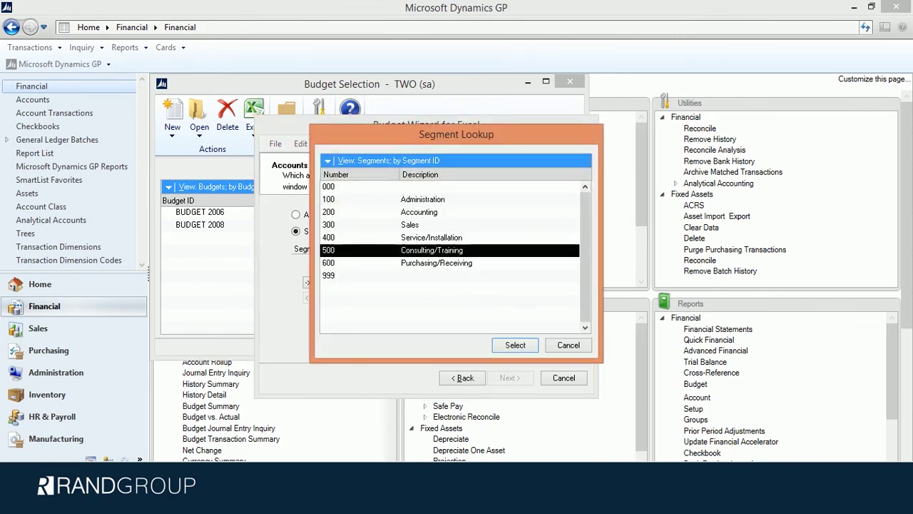
pyautogui.click(515, 345)
pyautogui.press('Return')
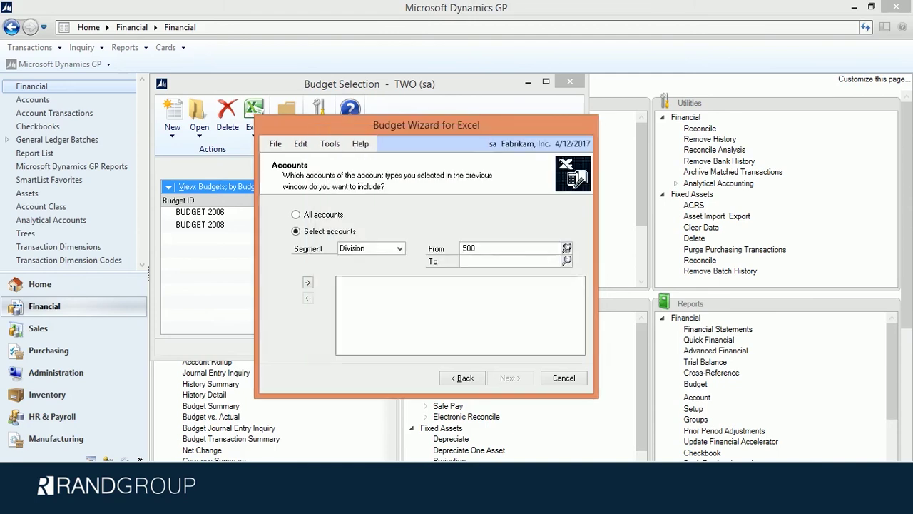
pyautogui.press('Tab')
pyautogui.write('500')
pyautogui.click(307, 282)
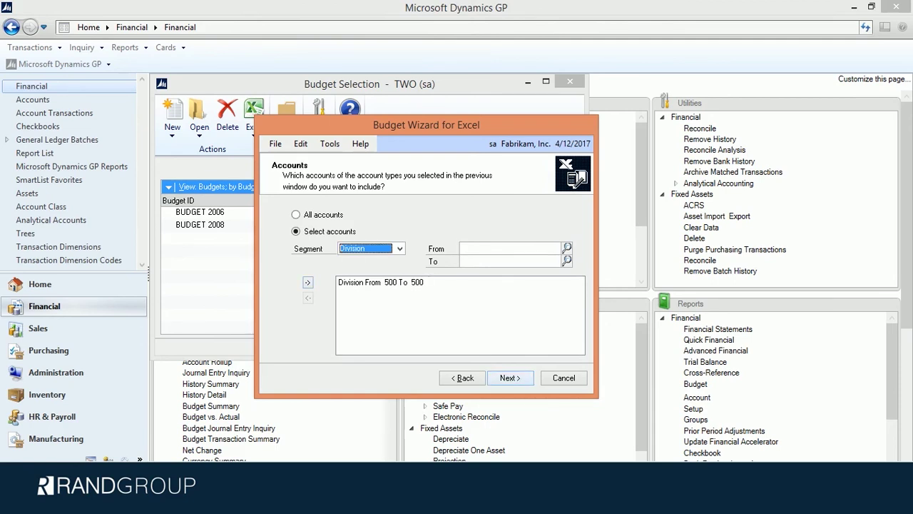
pyautogui.click(510, 377)
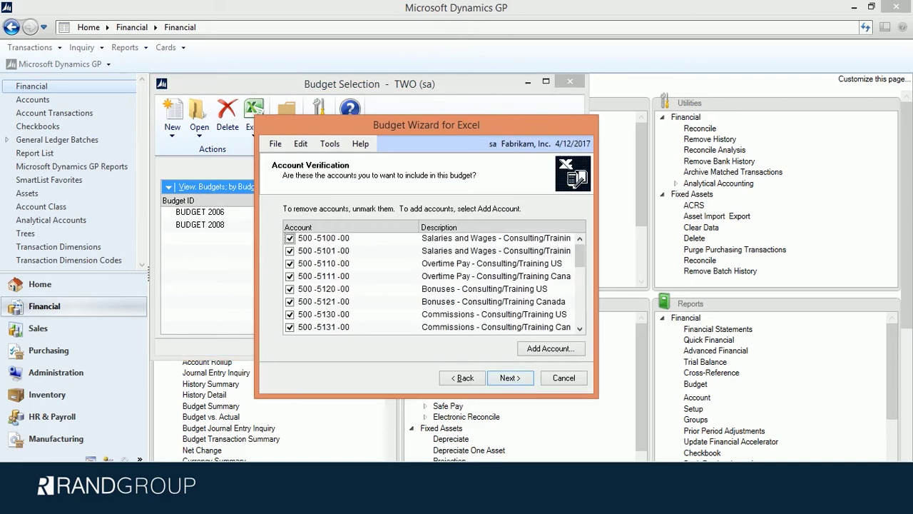
# Look through the accounts, keep them all marked, and have the budget created in a new workbook
pyautogui.moveTo(579, 255); pyautogui.dragTo(579, 312)
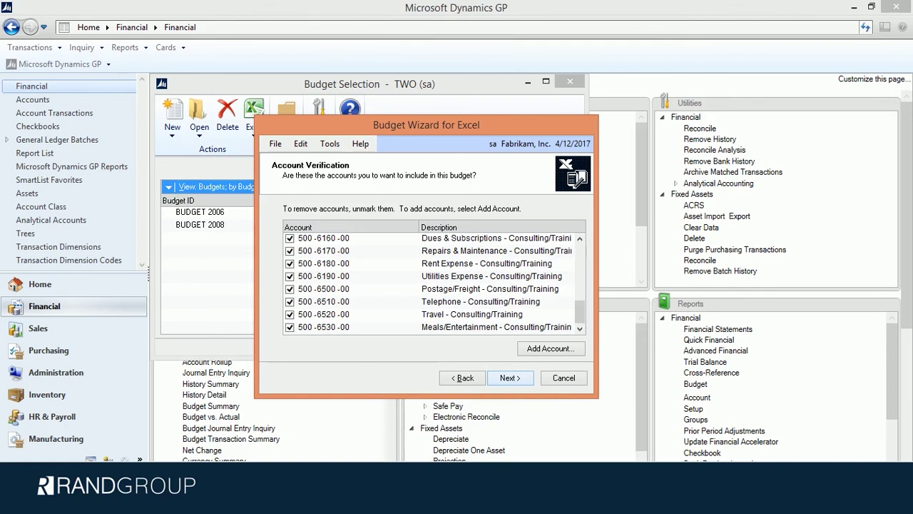
pyautogui.click(510, 377)
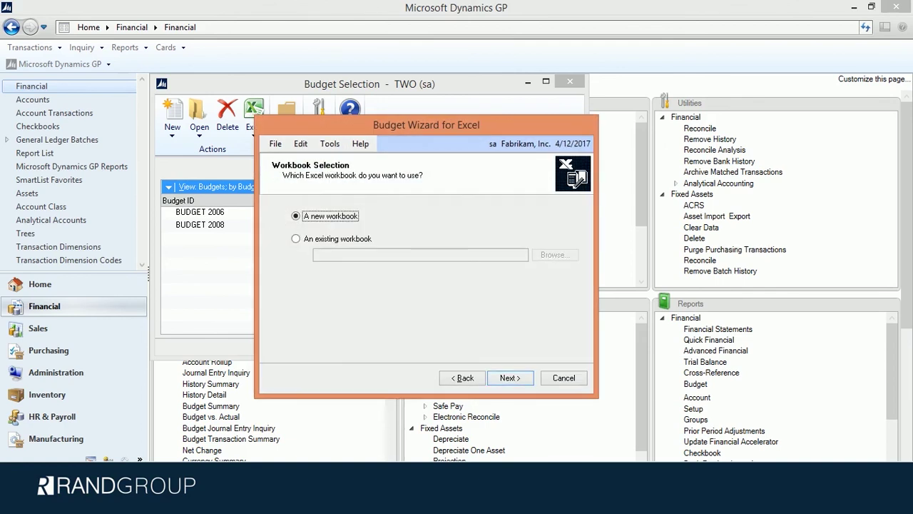
pyautogui.click(510, 377)
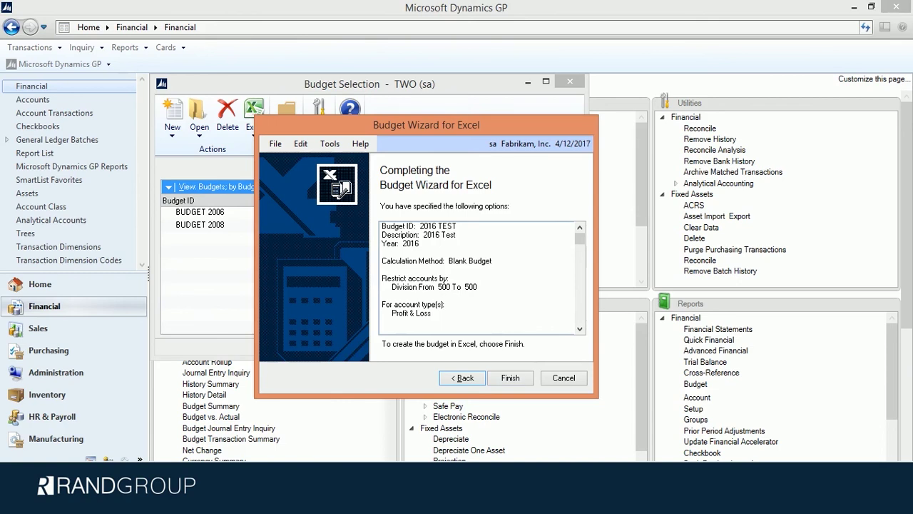
# Review the summary of the specified budget options and finish the wizard
pyautogui.click(579, 329)
pyautogui.scroll(-3, 482, 278)
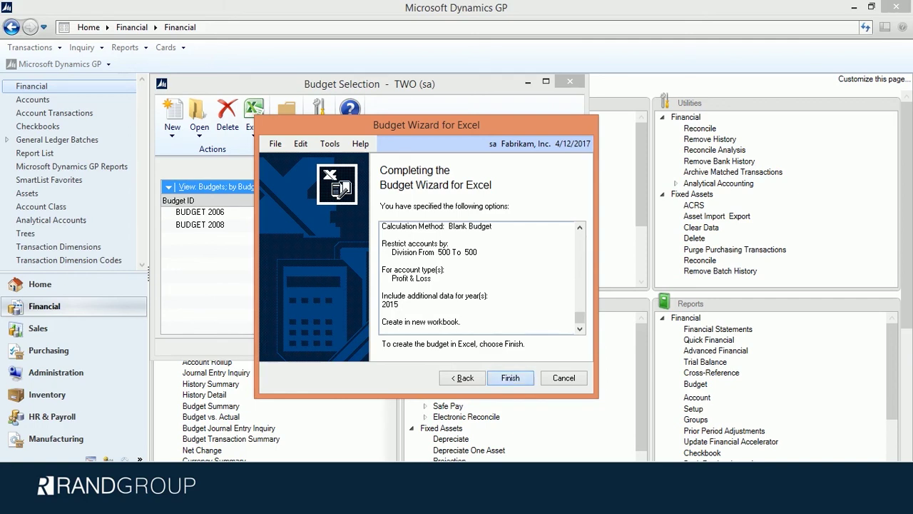
pyautogui.click(510, 377)
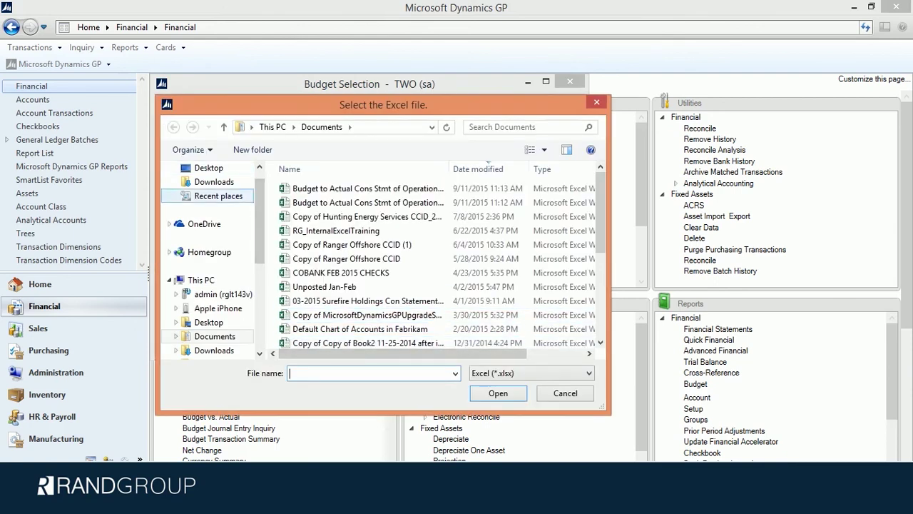
# Create the budget workbook on the Desktop with the file name 2016 TEST
pyautogui.scroll(1, 208, 188)
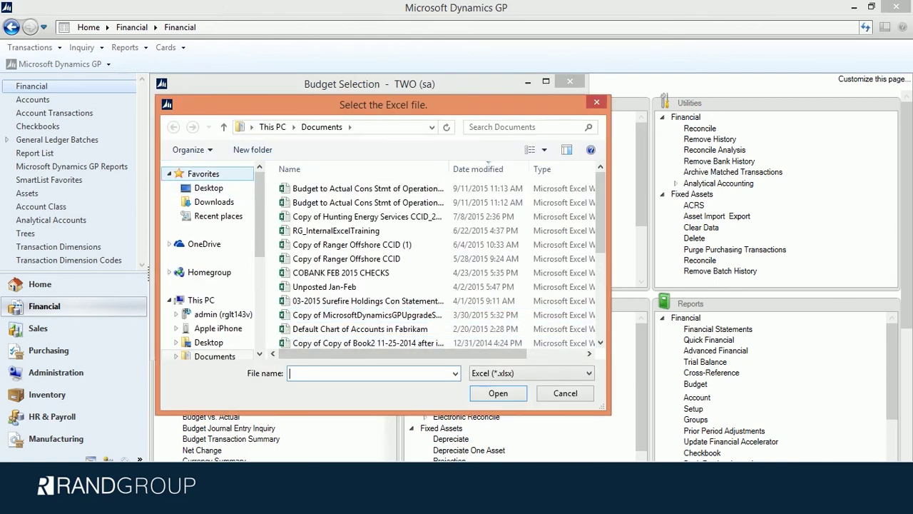
pyautogui.click(209, 187)
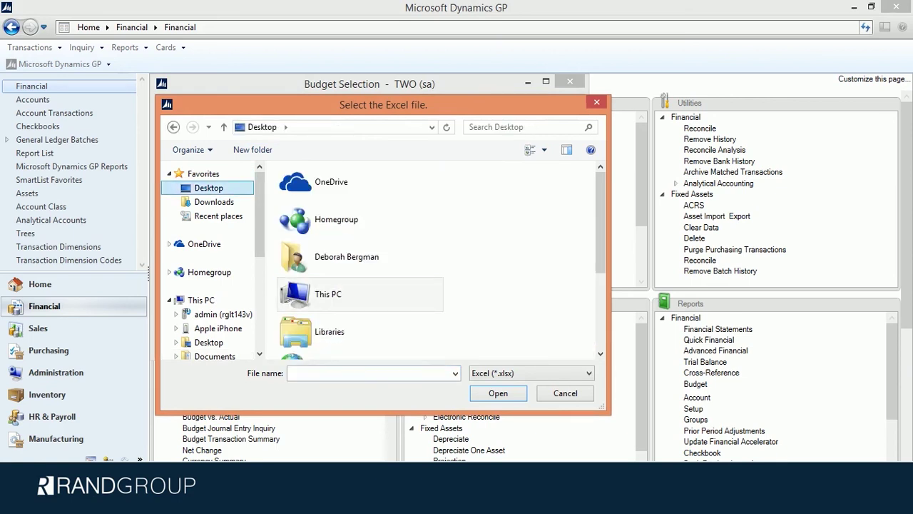
pyautogui.click(370, 372)
pyautogui.write('2016')
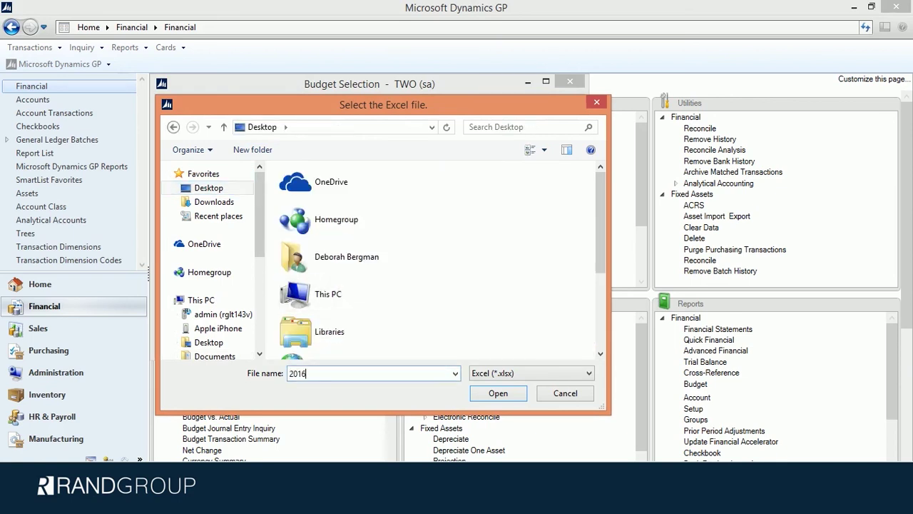
pyautogui.write(' TEST')
pyautogui.scroll(-2, 361, 339)
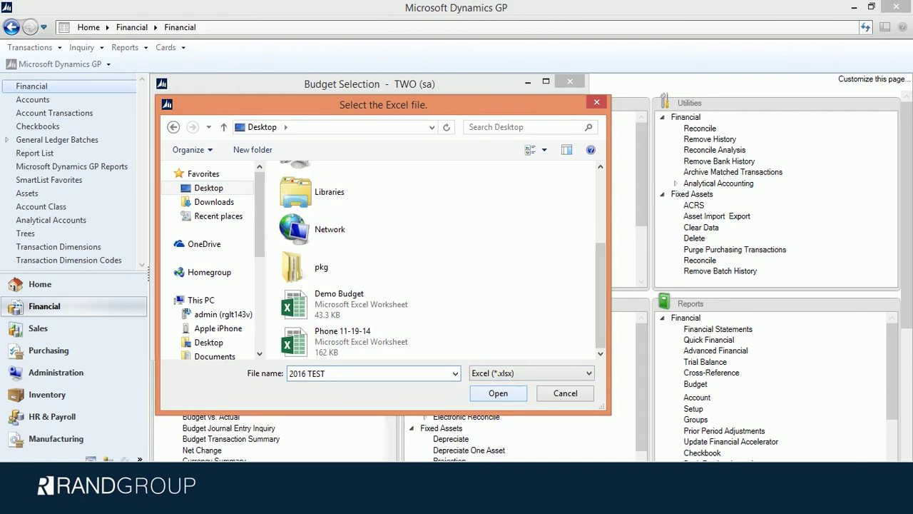
pyautogui.click(498, 393)
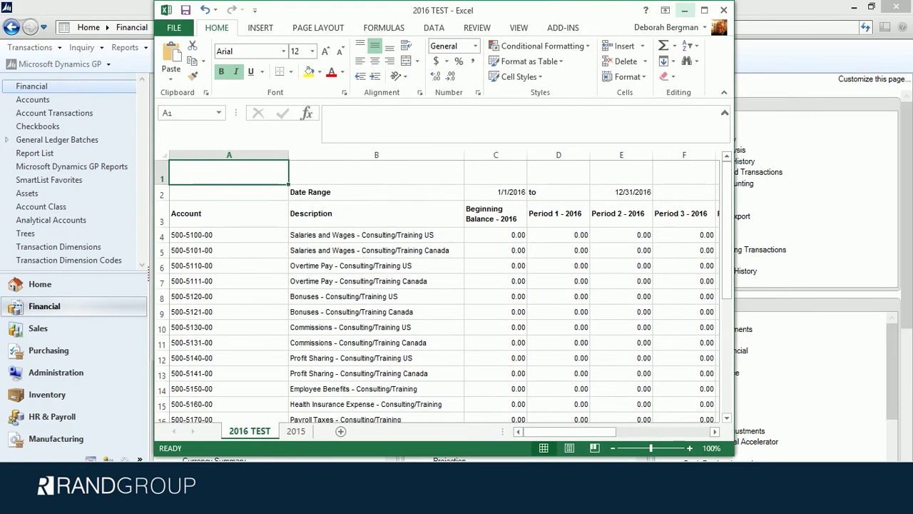
# Look through the 2015 actuals worksheet down to its totals and return to the 2016 TEST worksheet
pyautogui.click(704, 10)
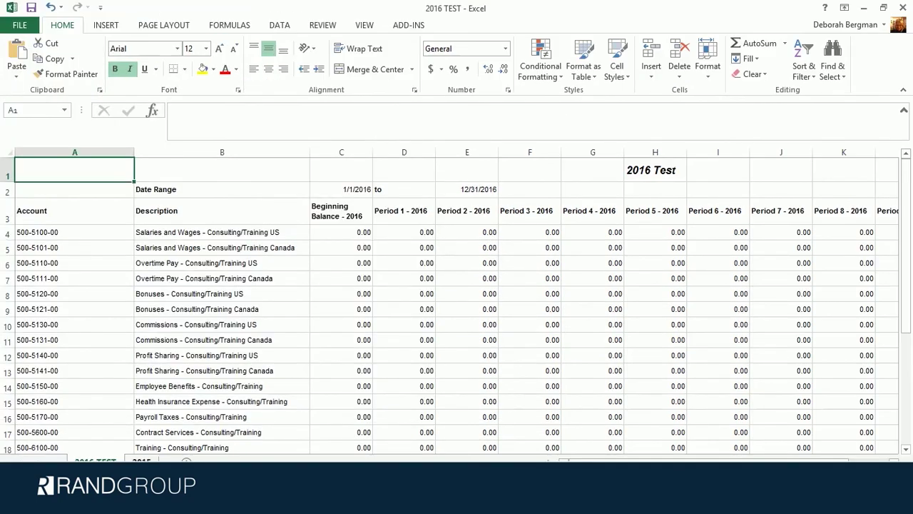
pyautogui.click(141, 460)
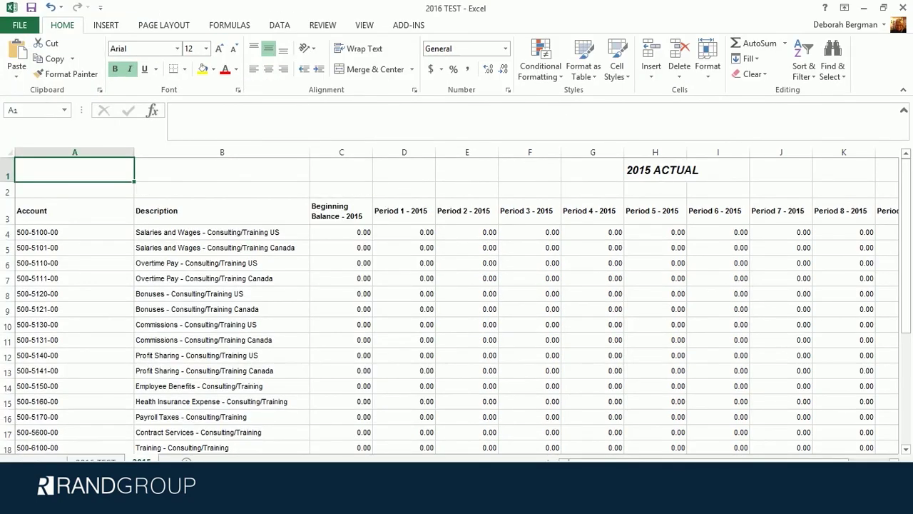
pyautogui.scroll(-9, 457, 304)
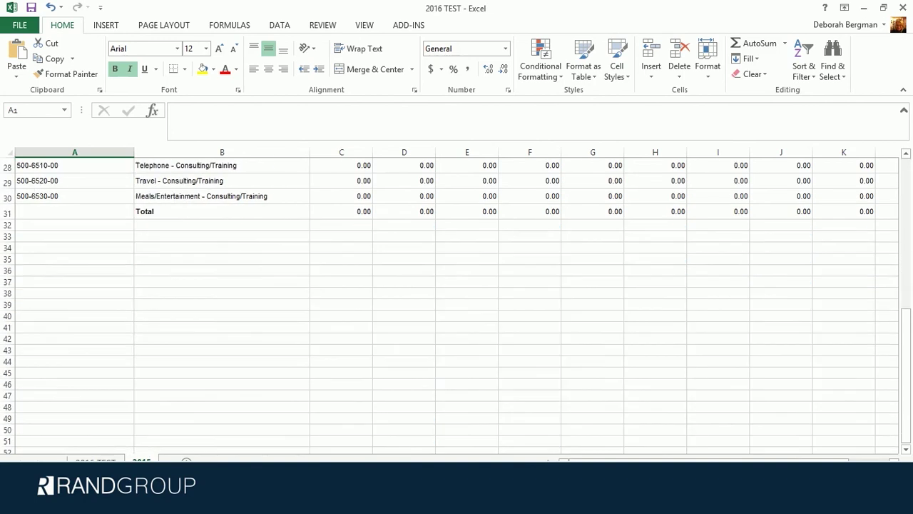
pyautogui.scroll(4, 457, 305)
pyautogui.scroll(5, 457, 304)
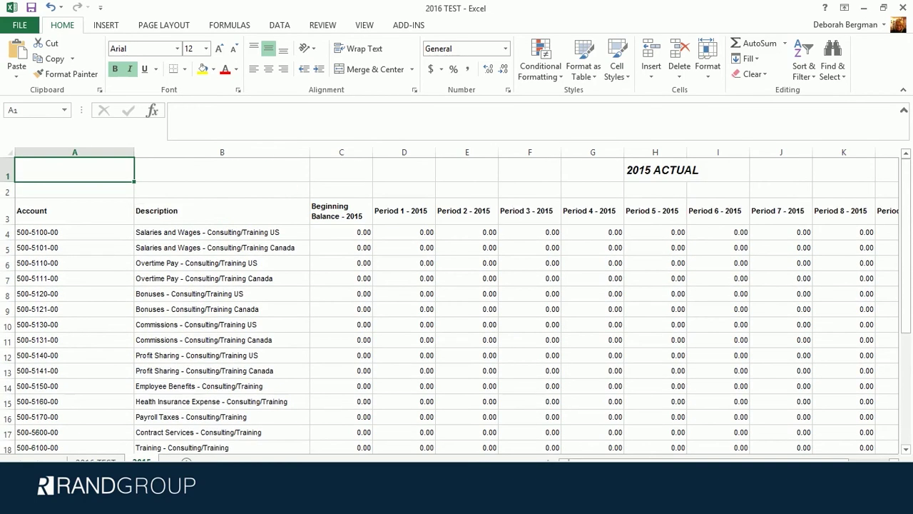
pyautogui.scroll(-2, 457, 304)
pyautogui.click(94, 460)
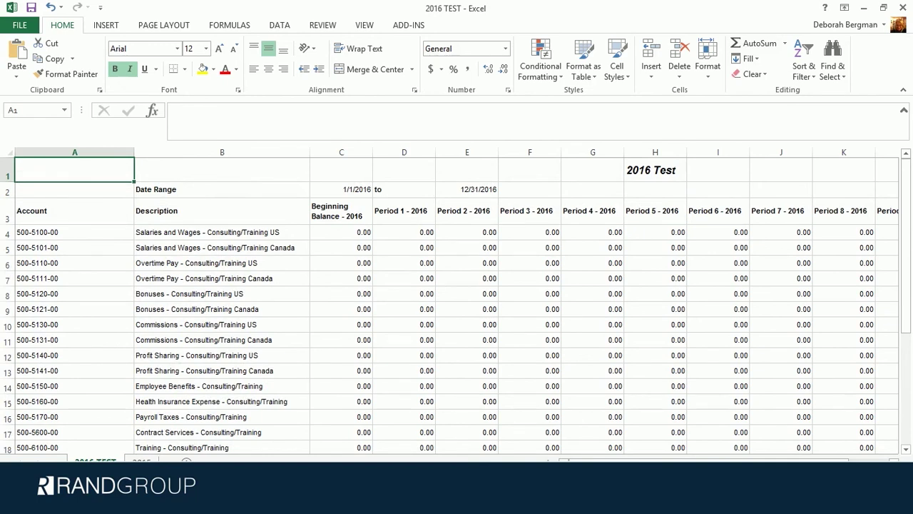
# Enter 10000 as the Period 1 - 2016 budget for Salaries and Wages - Consulting/Training US
pyautogui.click(404, 232)
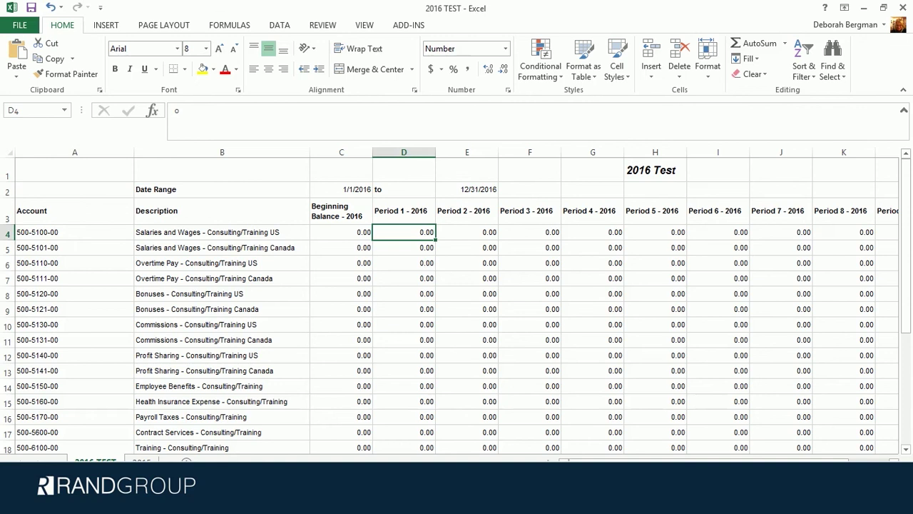
pyautogui.write('1000')
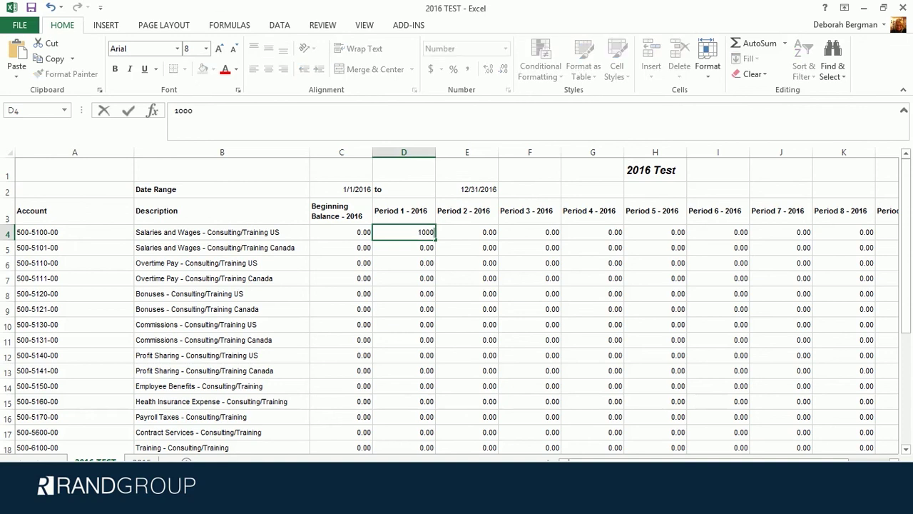
pyautogui.write('0')
pyautogui.press('Return')
pyautogui.press('Up')
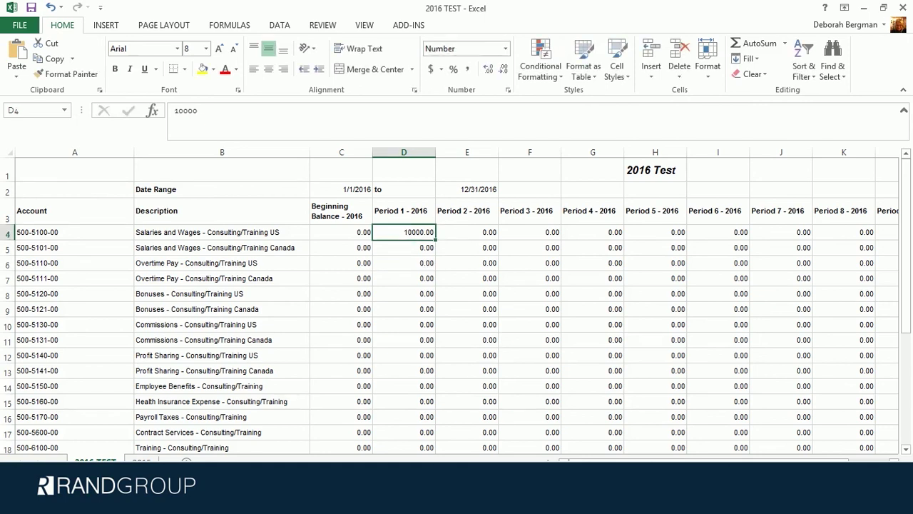
# Copy the Period 1 amount of Salaries and Wages - Consulting/Training US across Periods 2 to 12
pyautogui.rightClick(408, 232)
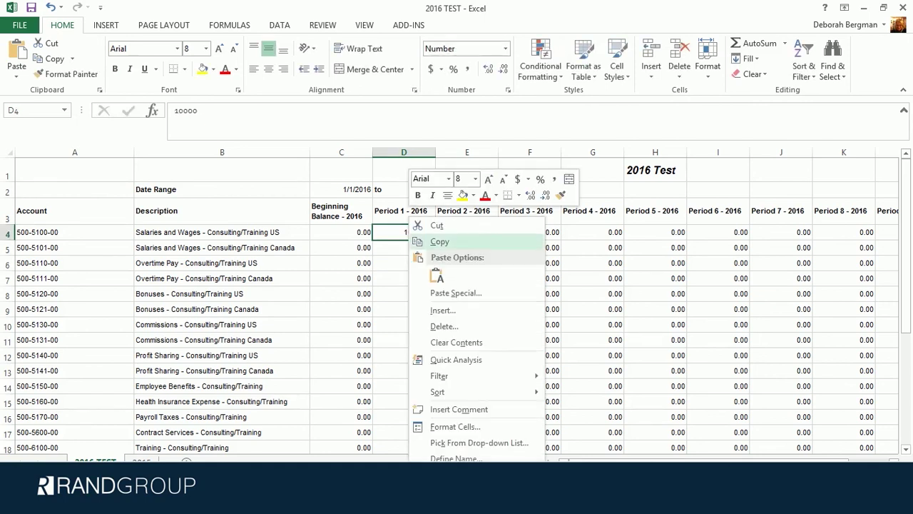
pyautogui.press('Return')
pyautogui.press('Right')
pyautogui.hotkey('shift', 'Right')
pyautogui.hotkey('shift', 'Right')
pyautogui.hotkey('shift', 'Right')
pyautogui.hotkey('shift', 'Right')
pyautogui.hotkey('shift', 'Right')
pyautogui.hotkey('shift', 'Right')
pyautogui.hotkey('shift', 'Right')
pyautogui.hotkey('shift', 'Up')
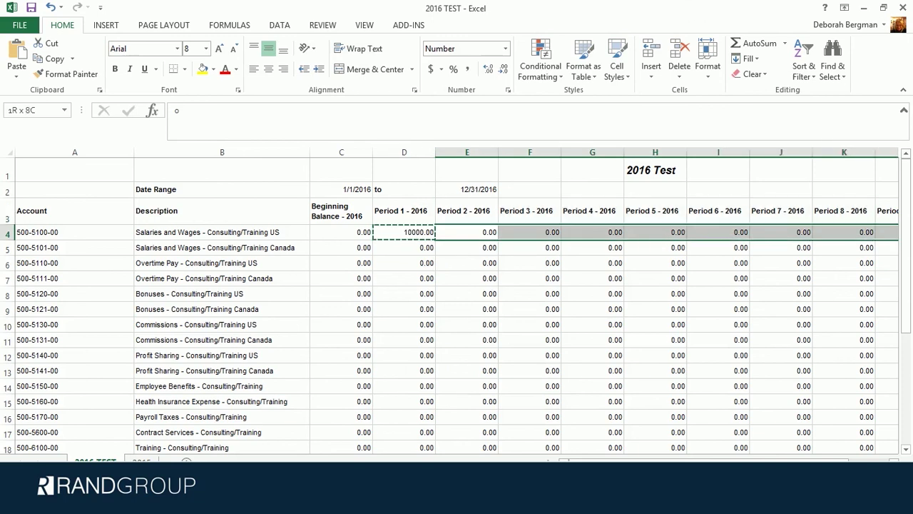
pyautogui.hotkey('shift', 'Down')
pyautogui.hotkey('shift', 'Right')
pyautogui.hotkey('shift', 'Right')
pyautogui.hotkey('shift', 'Right')
pyautogui.hotkey('ctrl', 'v')
pyautogui.press('Escape')
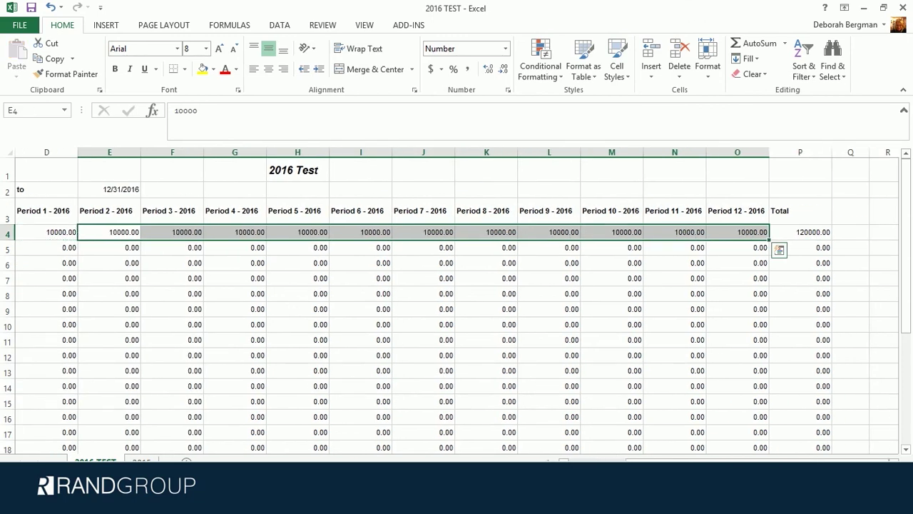
pyautogui.moveTo(735, 460); pyautogui.dragTo(677, 460)
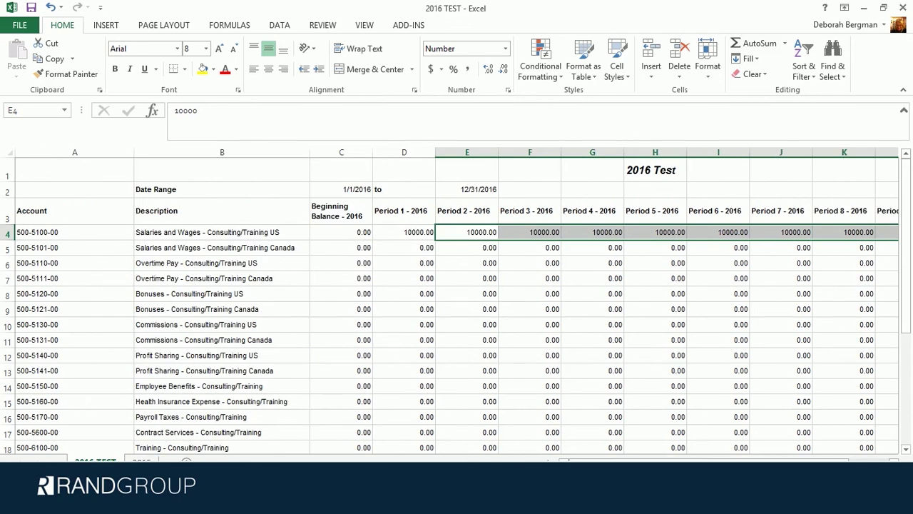
# Enter 12000 as the Period 1 - 2016 budget for Salaries and Wages - Consulting/Training Canada
pyautogui.click(403, 293)
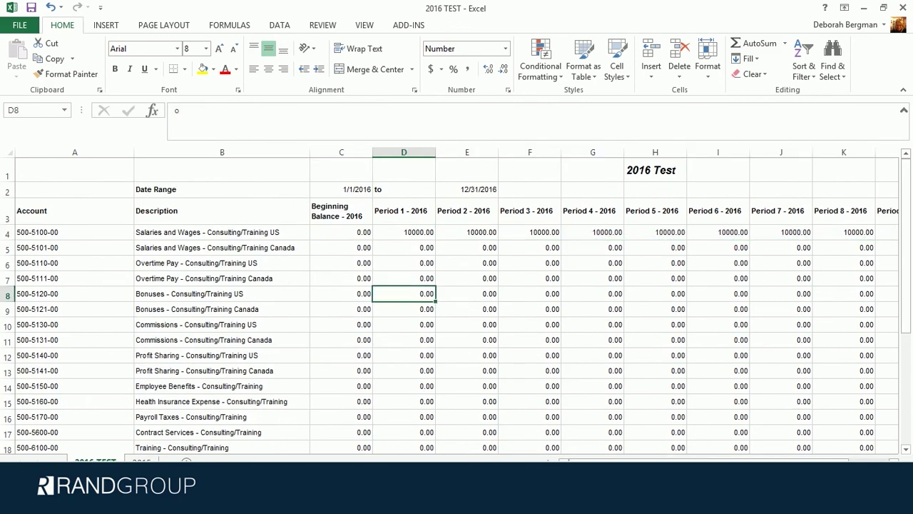
pyautogui.click(404, 248)
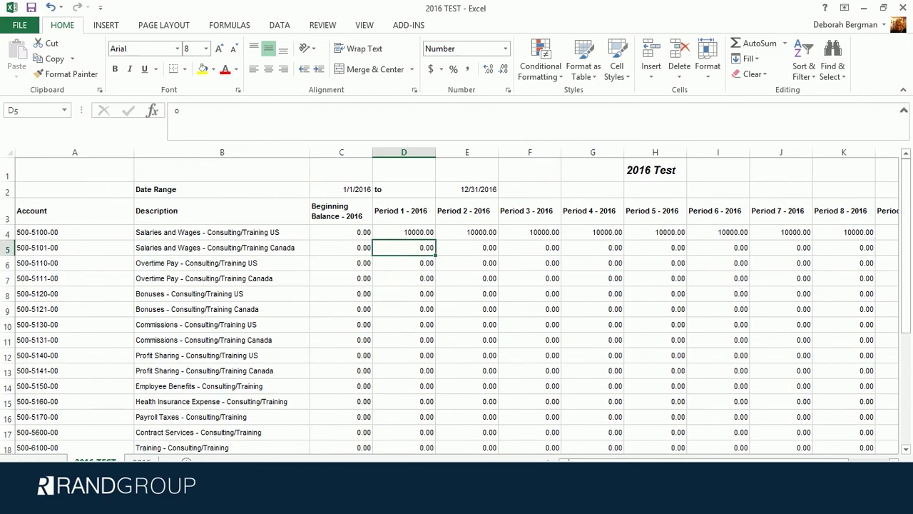
pyautogui.write('12000')
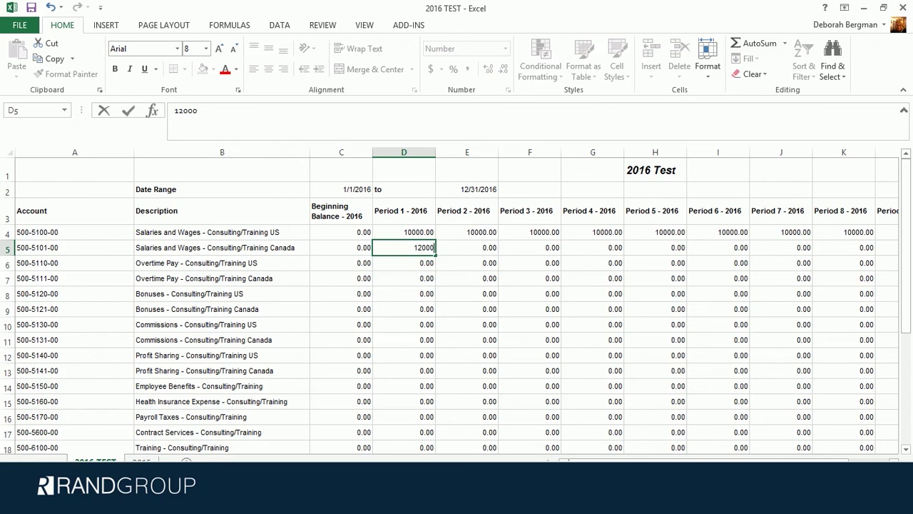
pyautogui.click(404, 309)
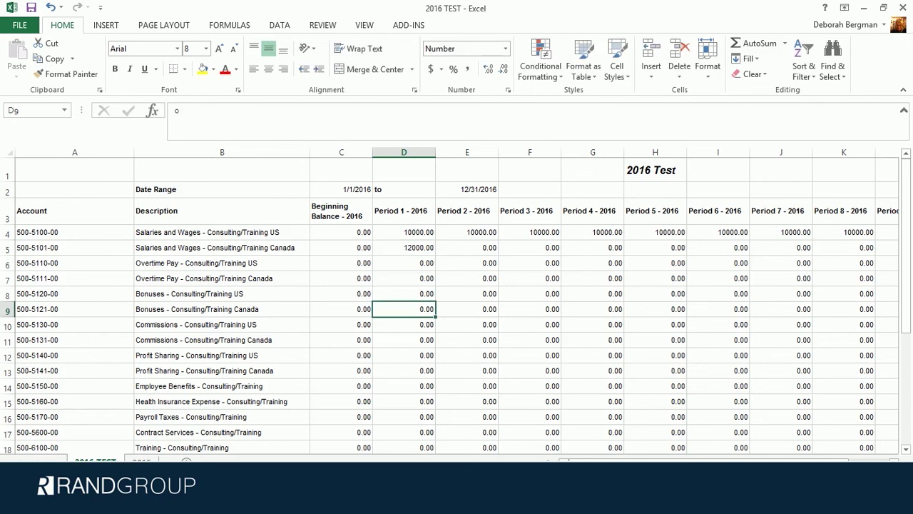
# Copy the Period 1 amount of Salaries and Wages - Consulting/Training Canada across Periods 2 to 12
pyautogui.click(404, 248)
pyautogui.rightClick(405, 248)
pyautogui.click(438, 241)
pyautogui.moveTo(464, 248); pyautogui.dragTo(884, 247)
pyautogui.press('Return')
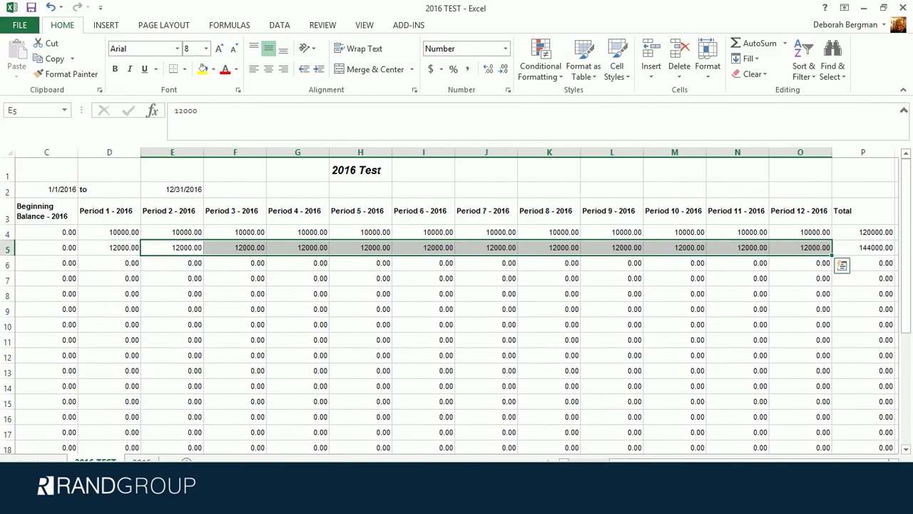
pyautogui.moveTo(672, 460); pyautogui.dragTo(631, 460)
# Check the totals row of the 2016 TEST worksheet, then save and close the workbook
pyautogui.moveTo(905, 264); pyautogui.dragTo(906, 376)
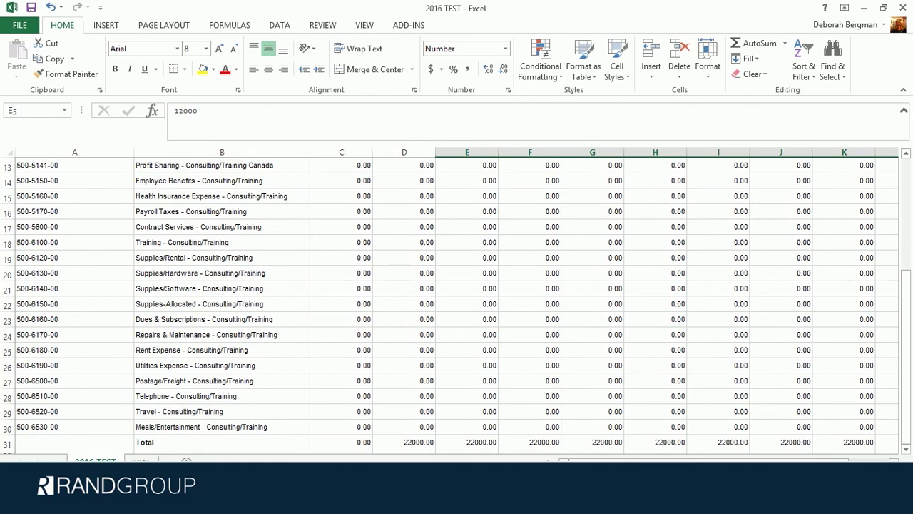
pyautogui.moveTo(907, 357); pyautogui.dragTo(906, 246)
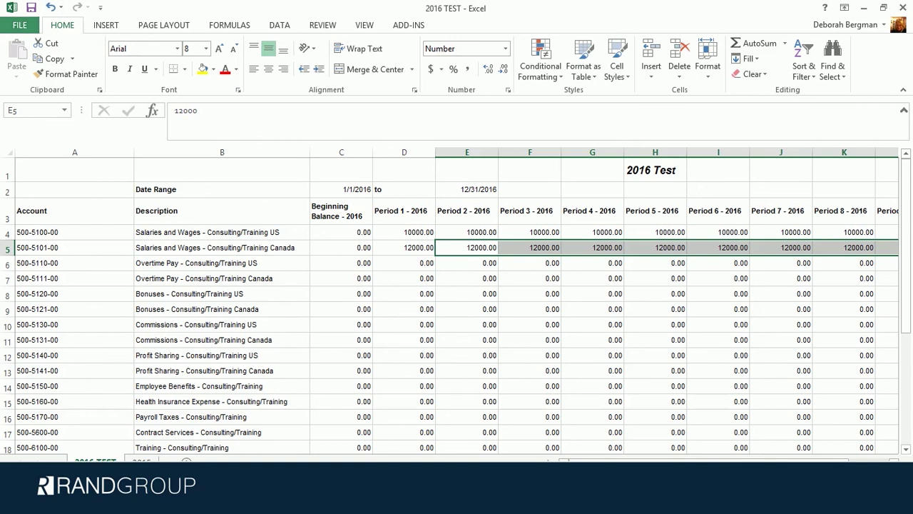
pyautogui.click(19, 25)
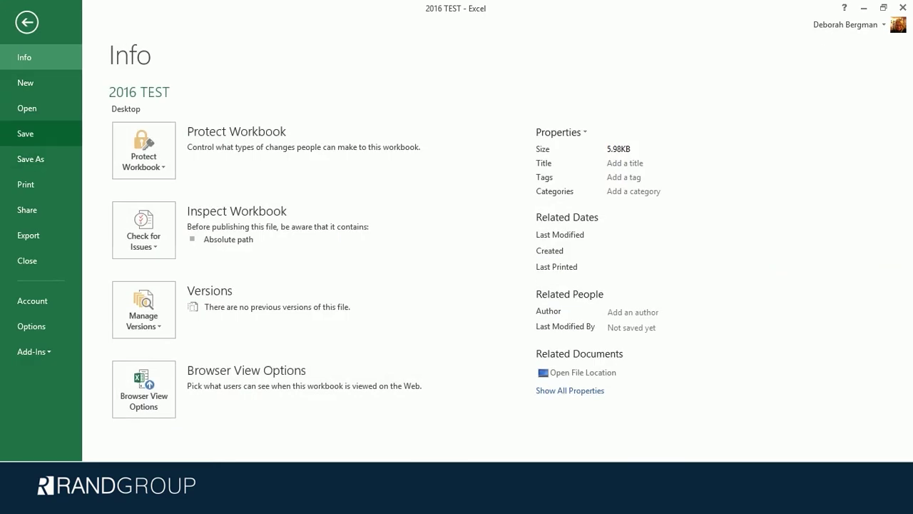
pyautogui.click(25, 133)
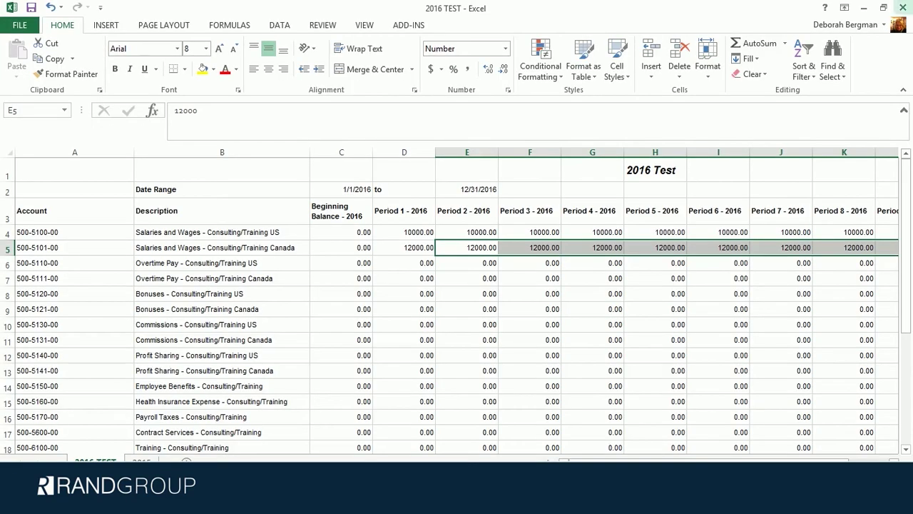
pyautogui.click(903, 7)
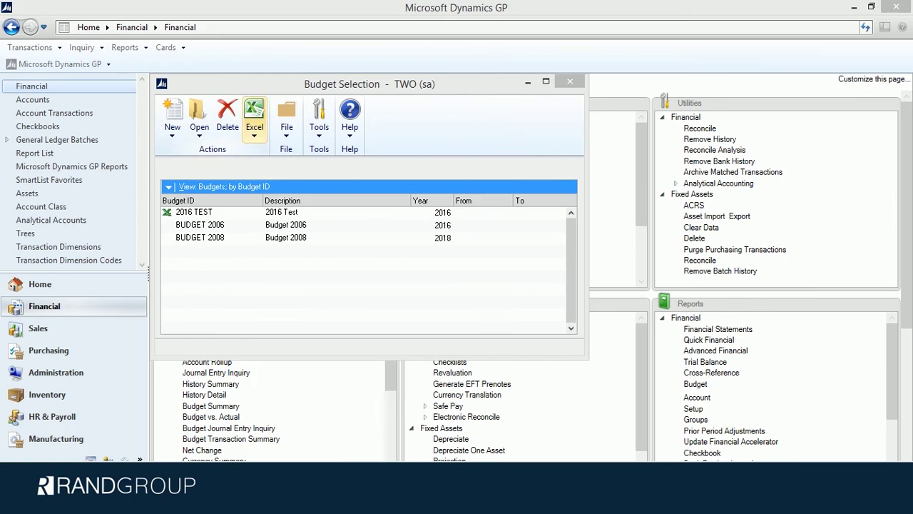
# Start an import from Excel in Dynamics GP and choose the existing budget 2016 TEST as its target
pyautogui.click(254, 118)
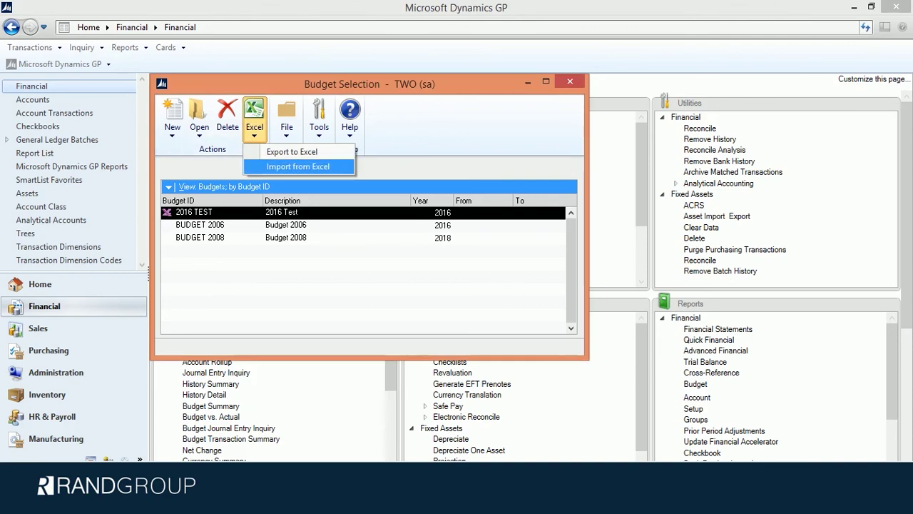
pyautogui.click(298, 166)
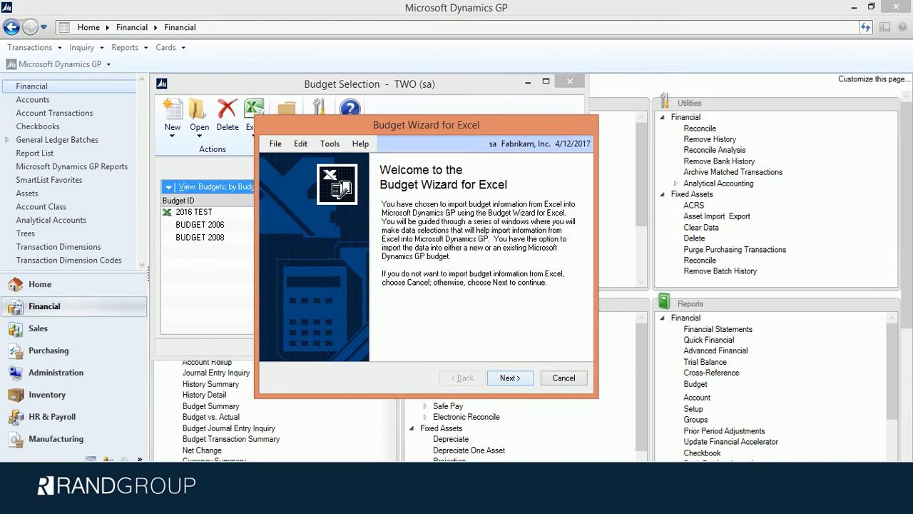
pyautogui.click(510, 378)
pyautogui.click(292, 238)
pyautogui.click(418, 254)
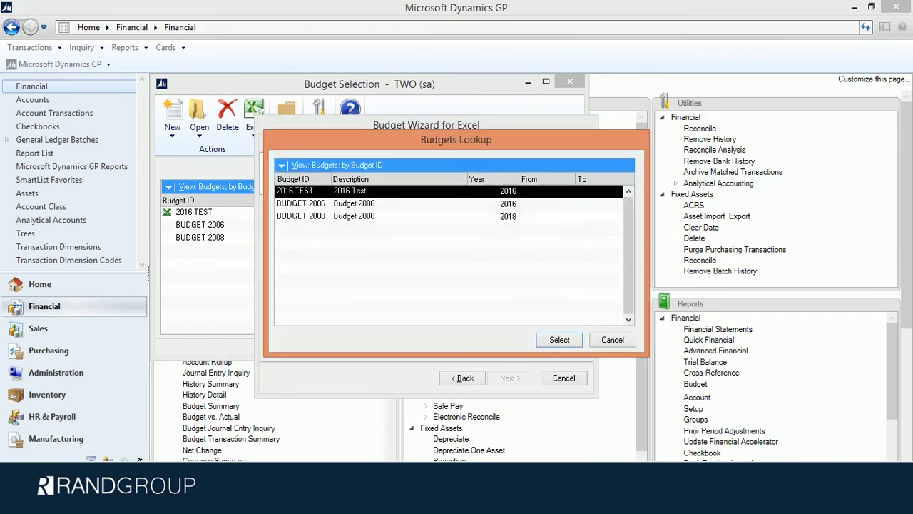
pyautogui.press('Return')
pyautogui.press('Return')
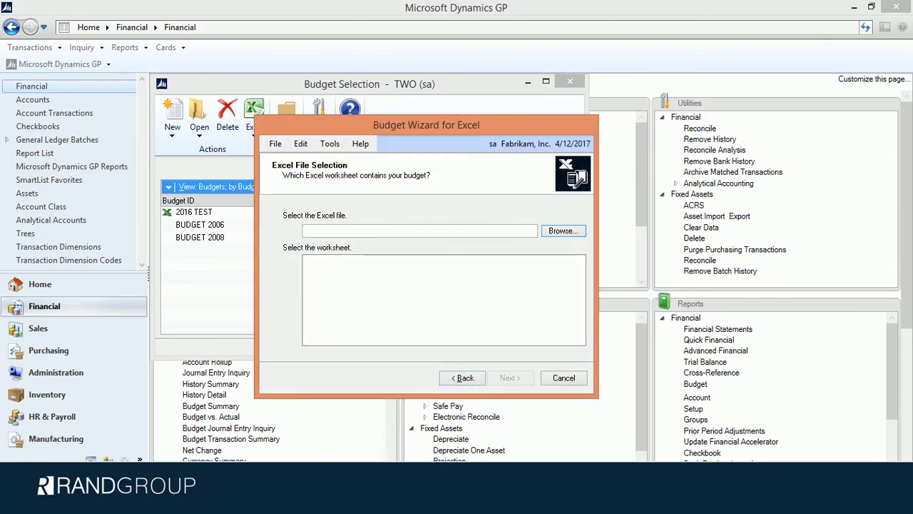
# Choose the 2016 TEST workbook on the Desktop and its 2016 TEST worksheet as the source, and finish the import
pyautogui.click(563, 231)
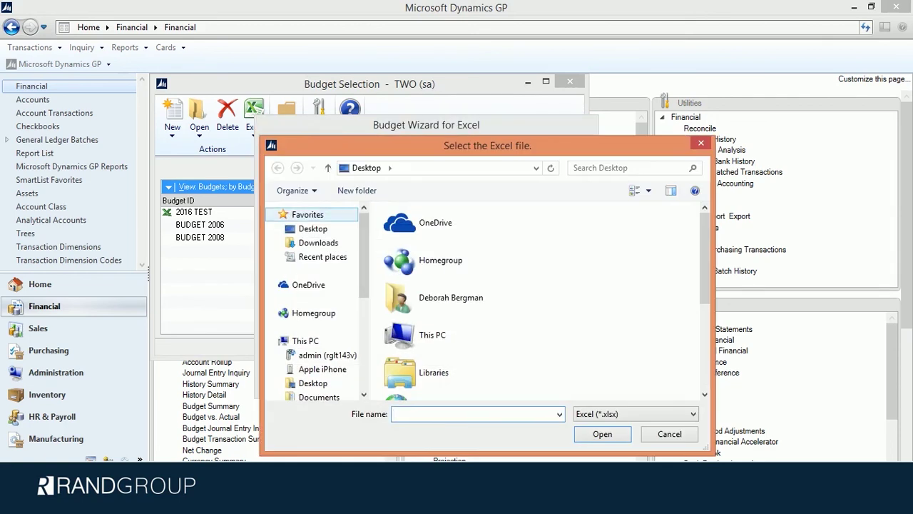
pyautogui.click(313, 228)
pyautogui.scroll(-3, 464, 345)
pyautogui.click(463, 307)
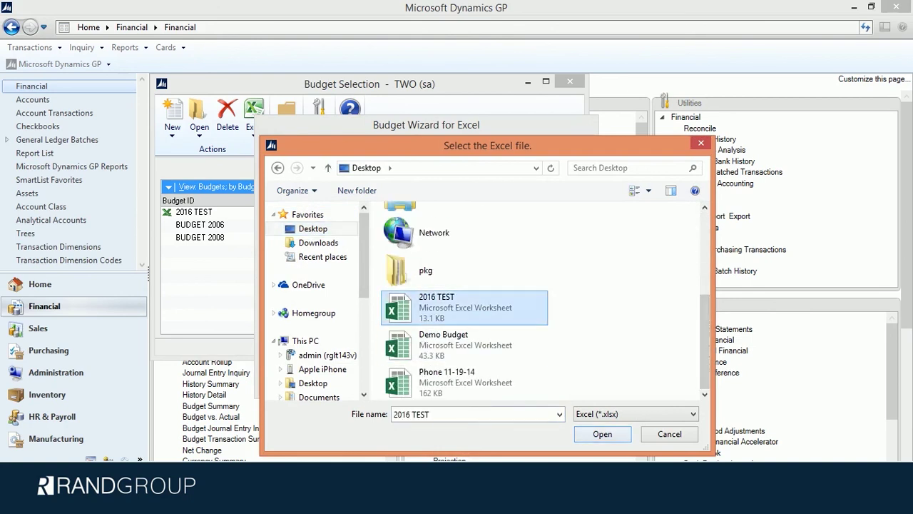
pyautogui.click(601, 433)
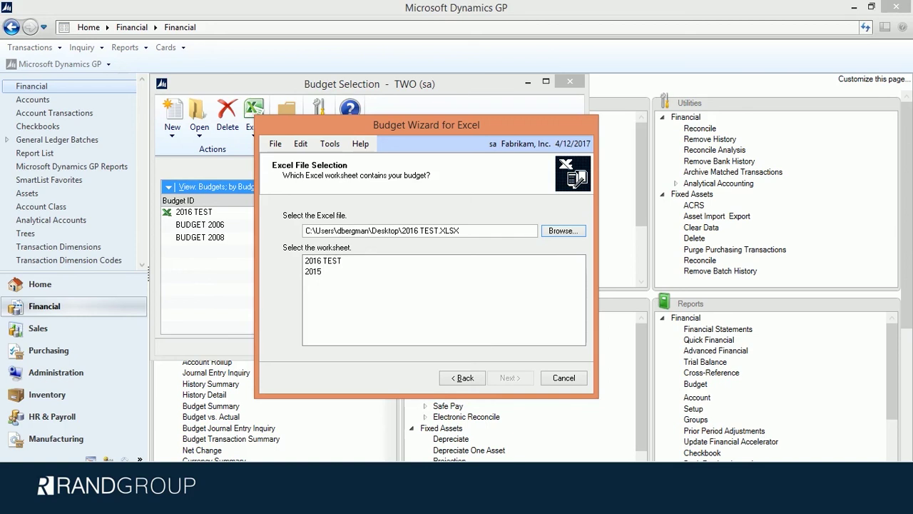
pyautogui.click(324, 260)
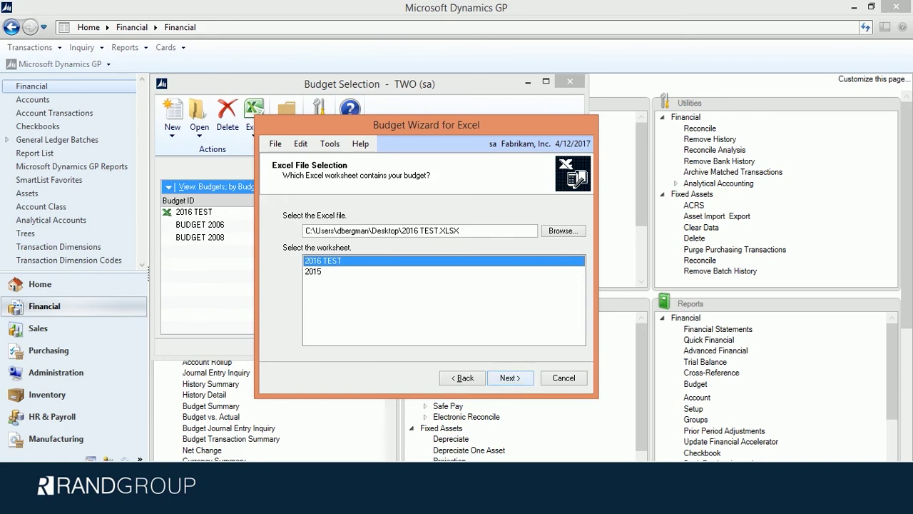
pyautogui.click(510, 378)
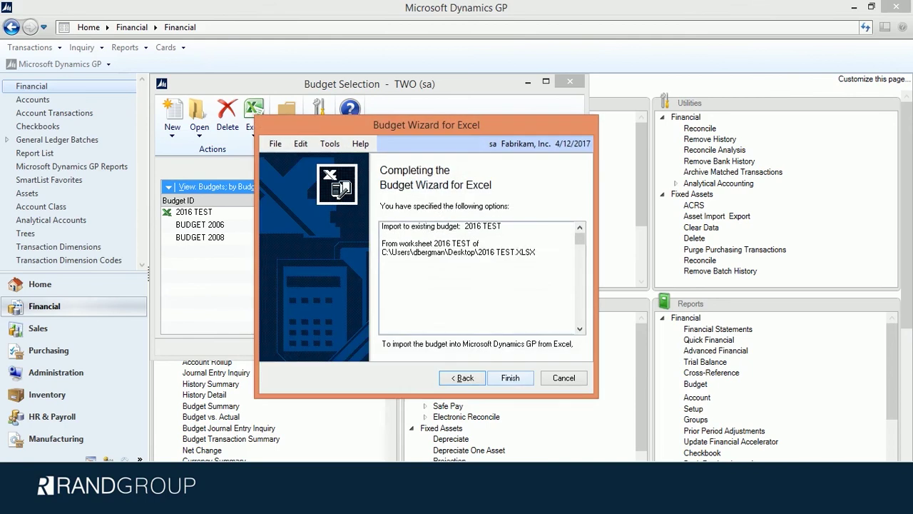
pyautogui.click(510, 377)
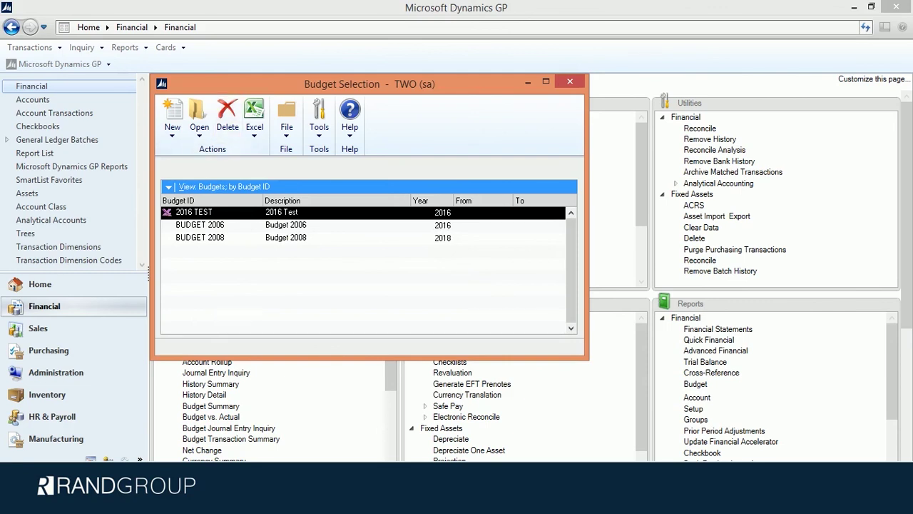
# Open the 2016 TEST budget using Microsoft Dynamics GP and look up the account Salaries and Wages - Consulting/Training US
pyautogui.click(199, 125)
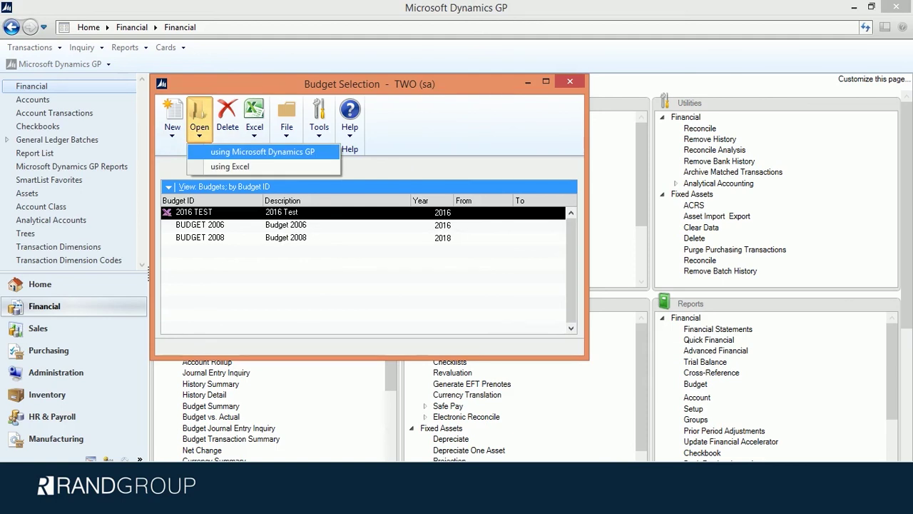
pyautogui.click(263, 151)
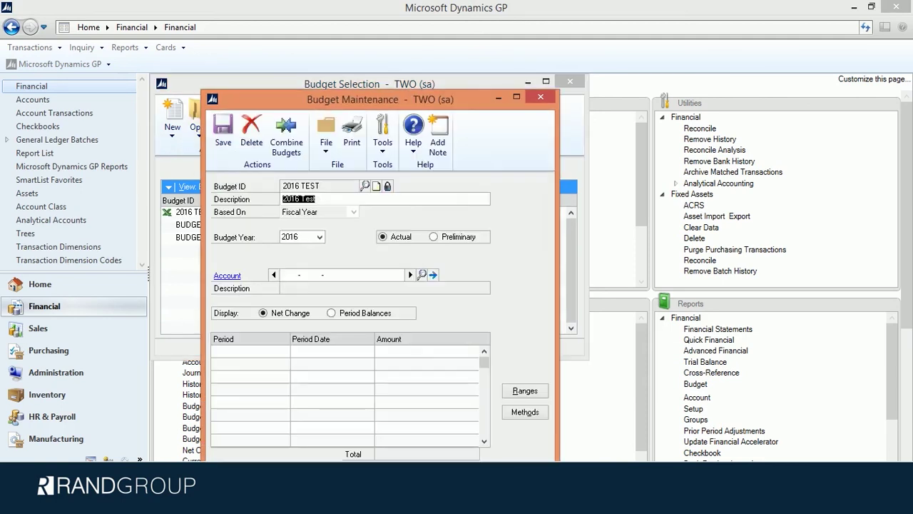
pyautogui.click(422, 275)
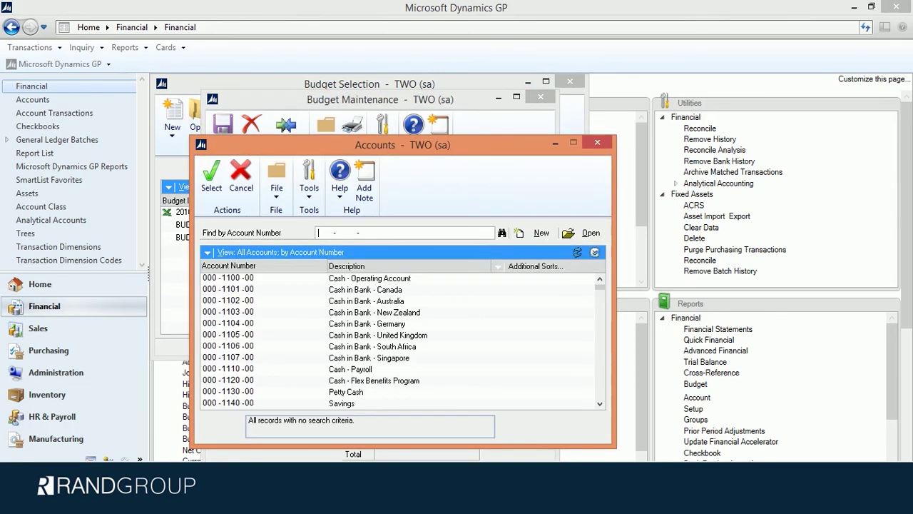
pyautogui.write('500 -5')
pyautogui.press('Tab')
pyautogui.press('Tab')
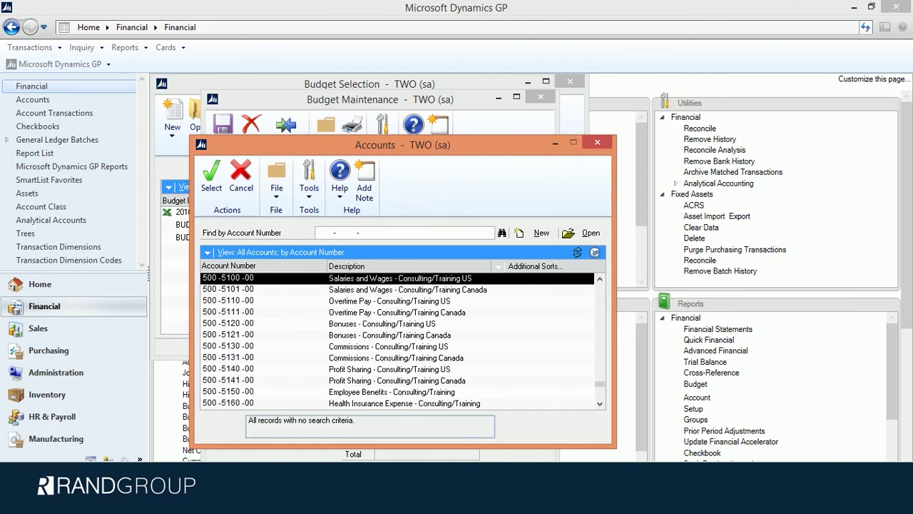
pyautogui.click(212, 174)
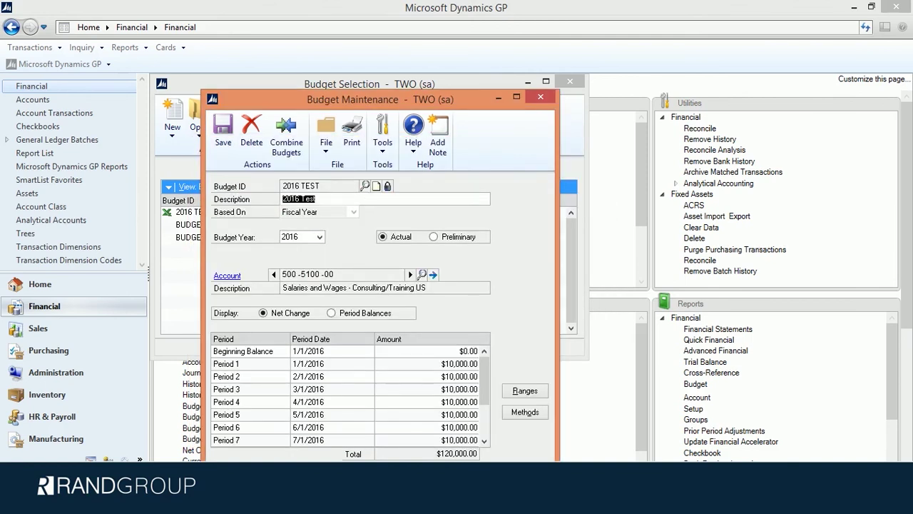
# Check the 2016 period amounts of this account and the next two accounts, then save the 2016 TEST budget
pyautogui.scroll(-2, 350, 396)
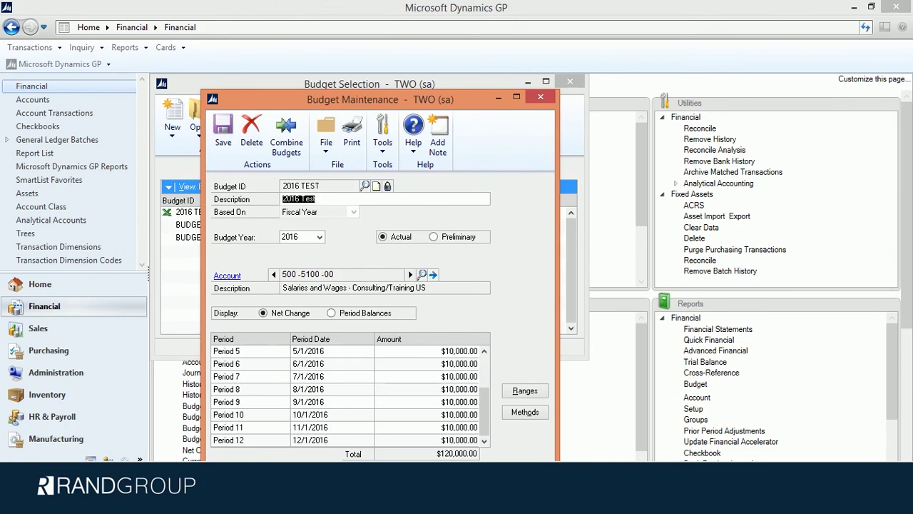
pyautogui.scroll(2, 349, 396)
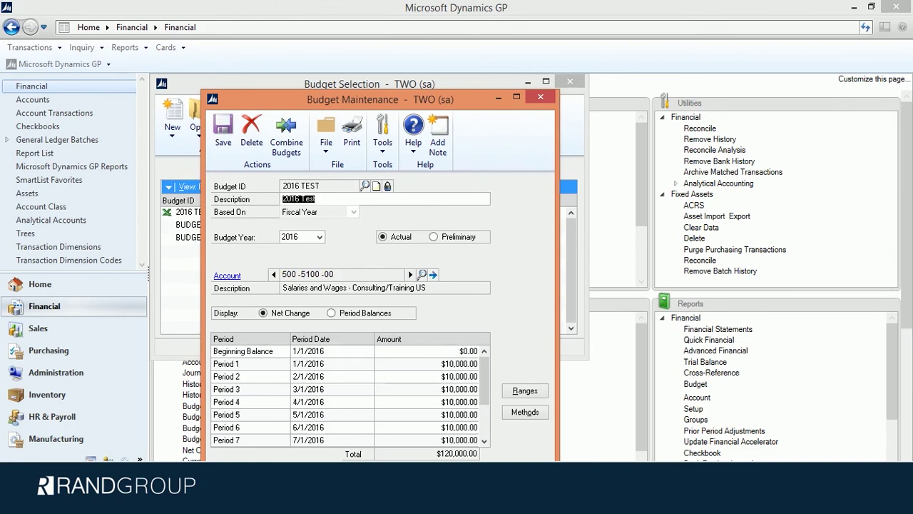
pyautogui.click(410, 274)
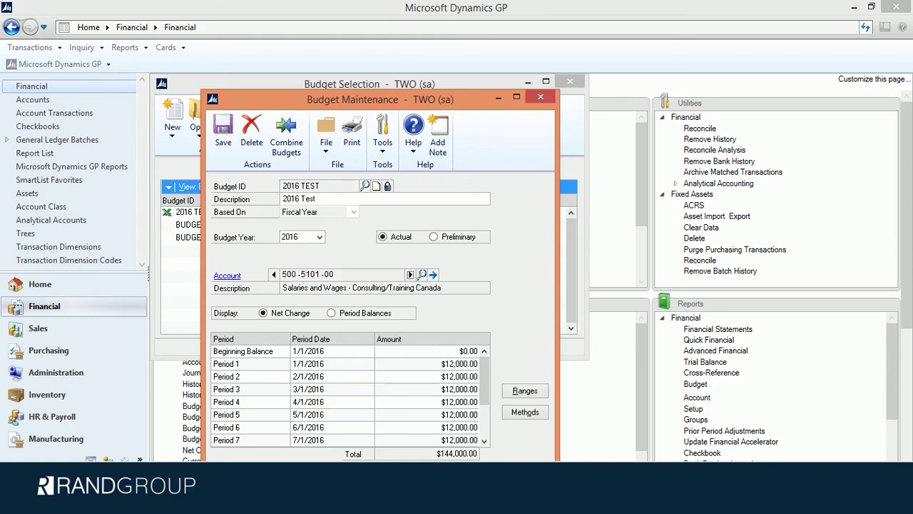
pyautogui.click(410, 274)
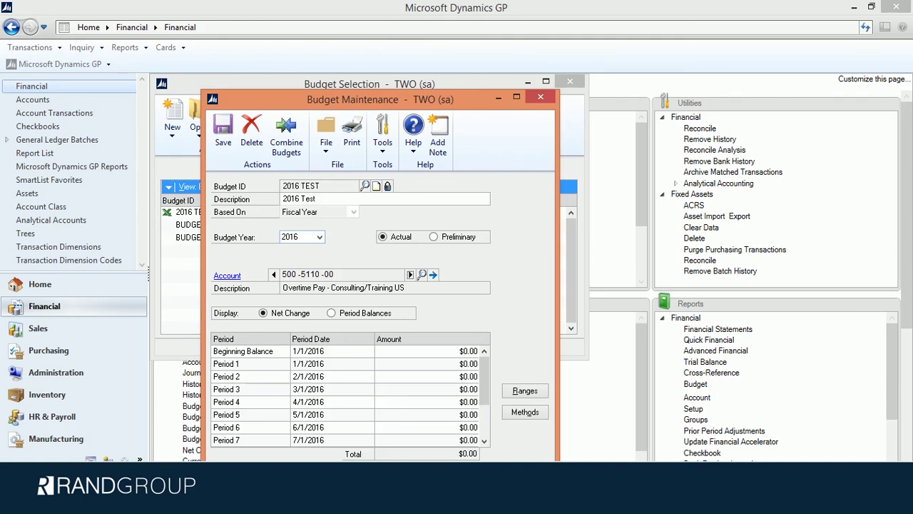
pyautogui.click(224, 132)
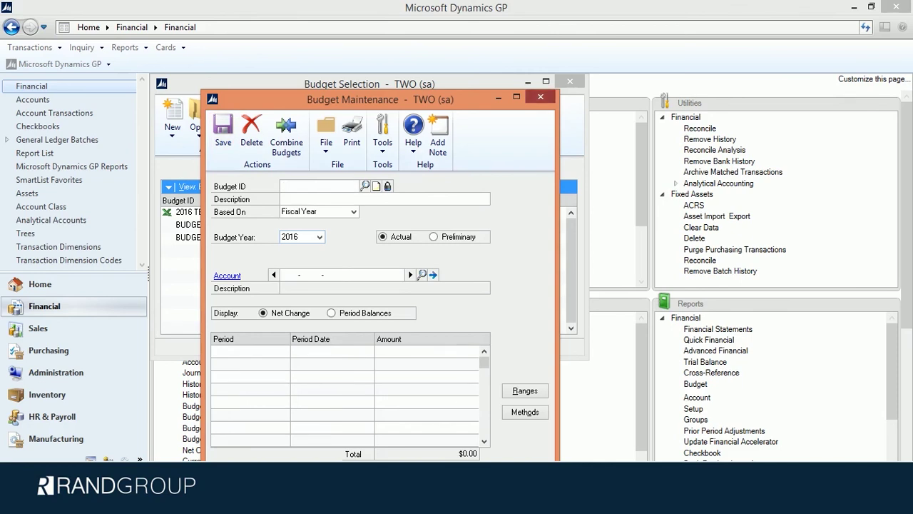